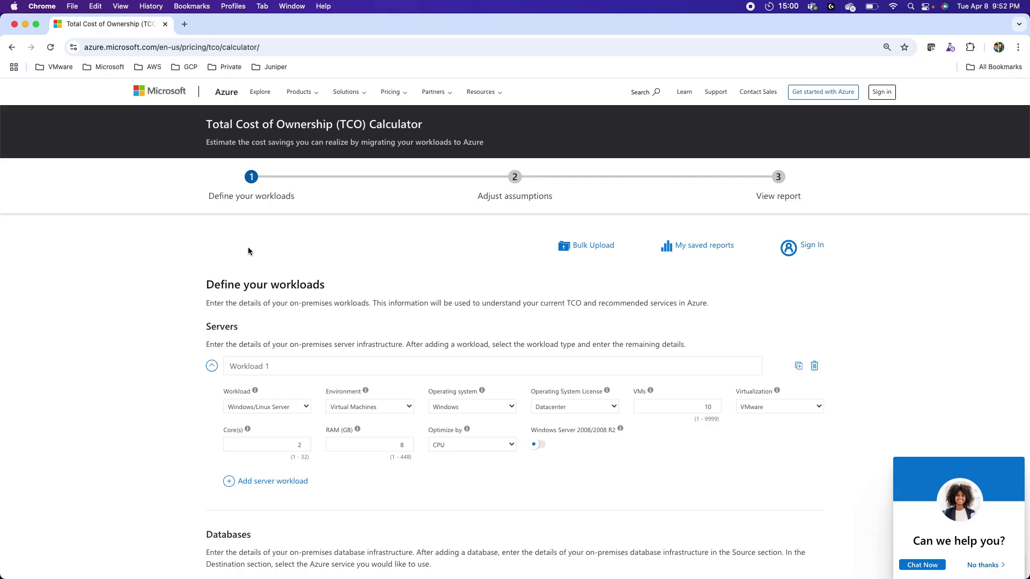
Set Workload 1 to the Windows/Linux Server workload type with Virtual Machines as its environment.
{"action": "scroll", "coordinate": [248, 251], "scroll_direction": "down", "scroll_amount": 2}
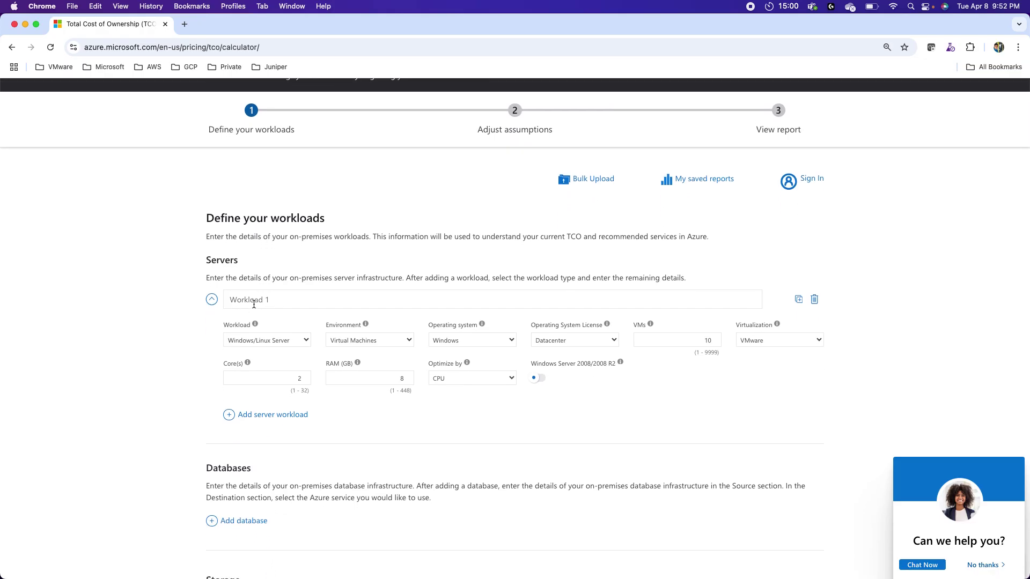
{"action": "left_click", "coordinate": [260, 341]}
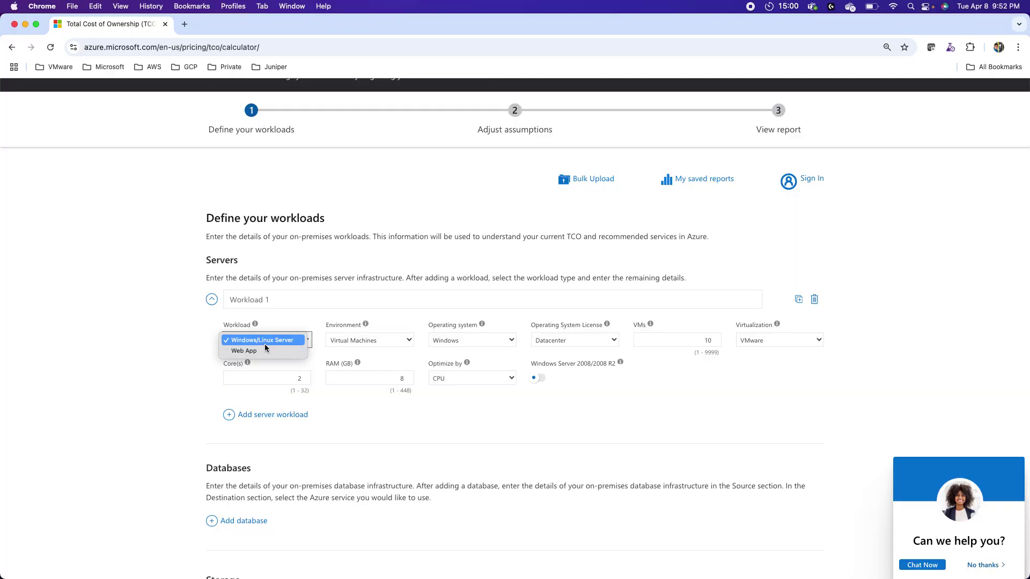
{"action": "left_click", "coordinate": [267, 342]}
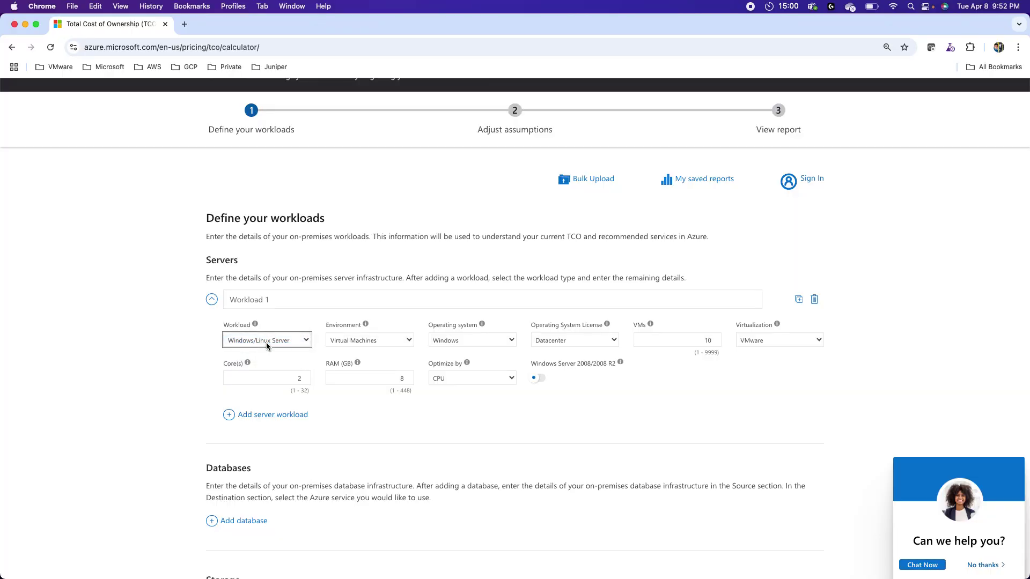
{"action": "left_click", "coordinate": [367, 342]}
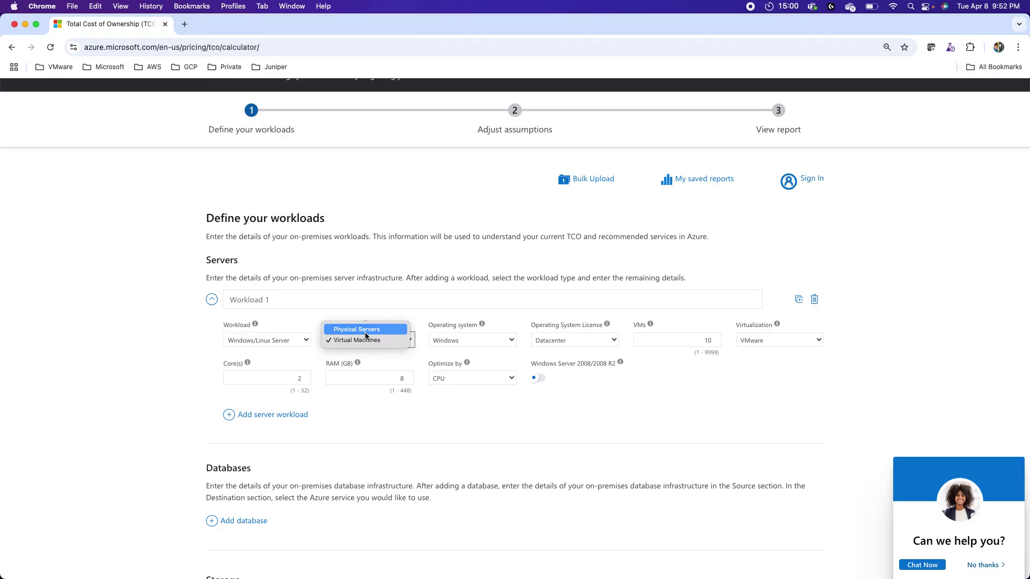
{"action": "left_click", "coordinate": [366, 336]}
{"action": "left_click", "coordinate": [359, 344]}
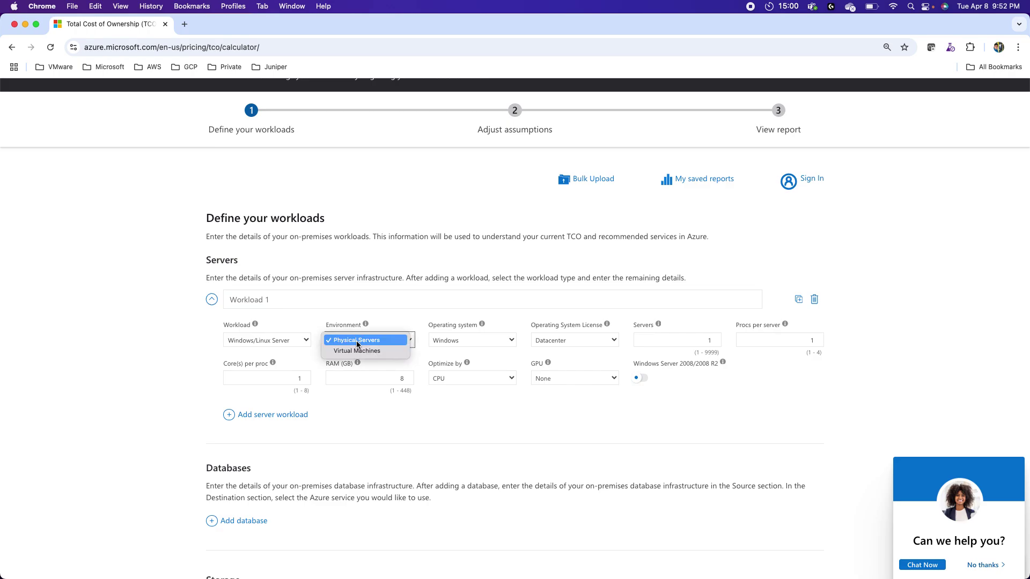
{"action": "left_click", "coordinate": [354, 350]}
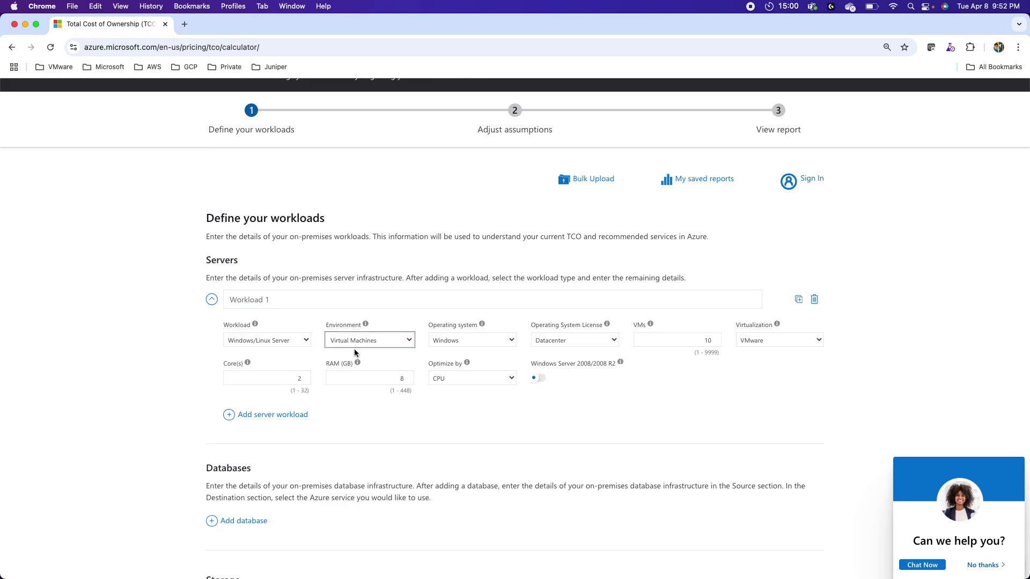
Choose Windows as Workload 1's operating system, with a Datacenter license and VMware virtualization.
{"action": "left_click", "coordinate": [459, 346]}
{"action": "left_click", "coordinate": [458, 342]}
{"action": "left_click", "coordinate": [554, 347]}
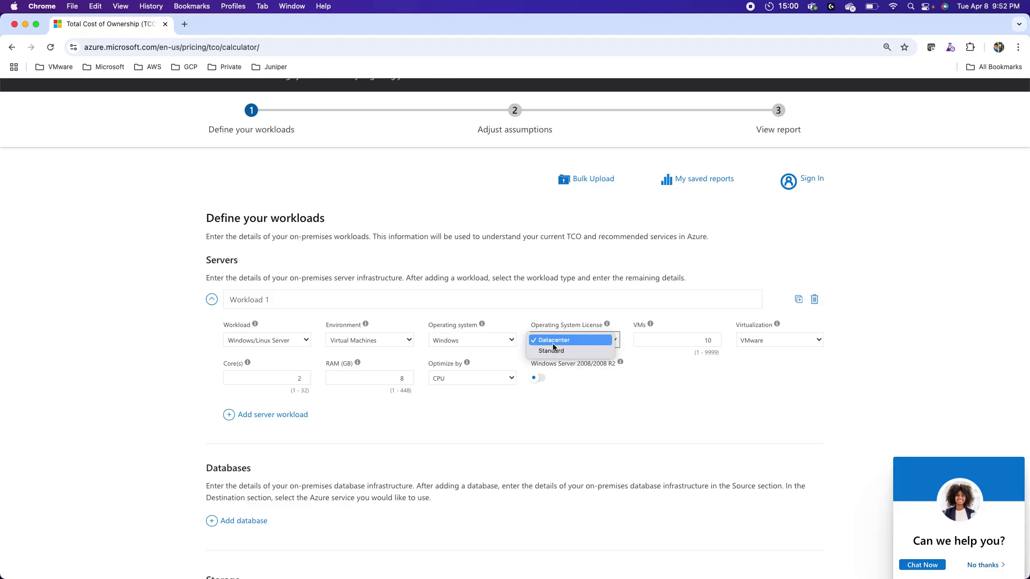
{"action": "left_click", "coordinate": [555, 342]}
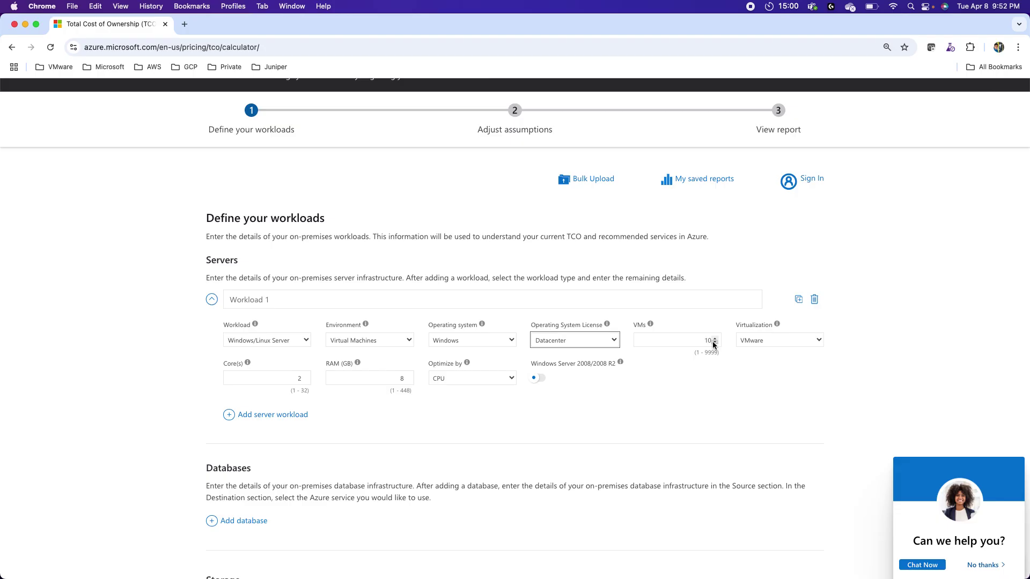
{"action": "left_click", "coordinate": [775, 343]}
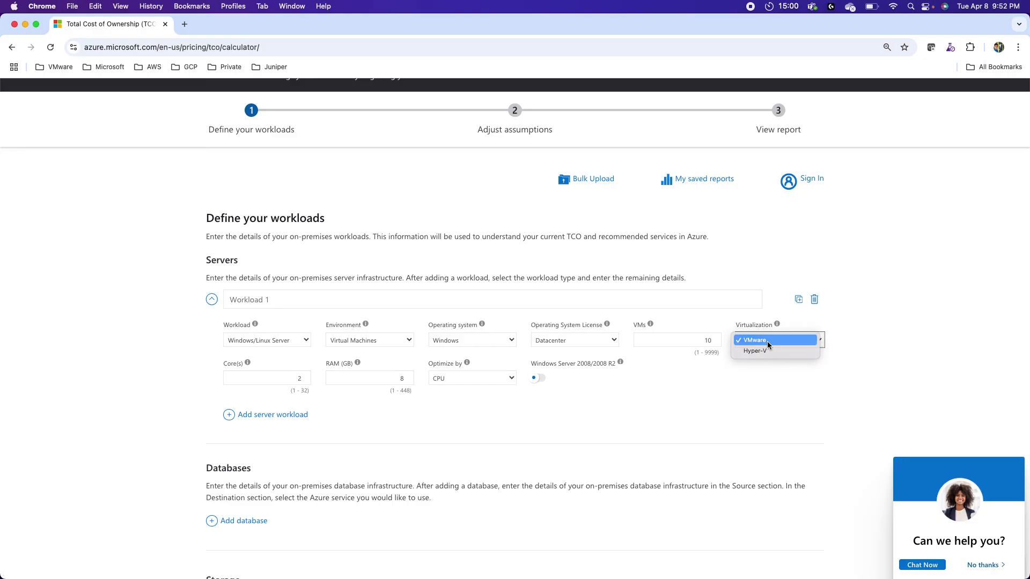
{"action": "left_click", "coordinate": [767, 343]}
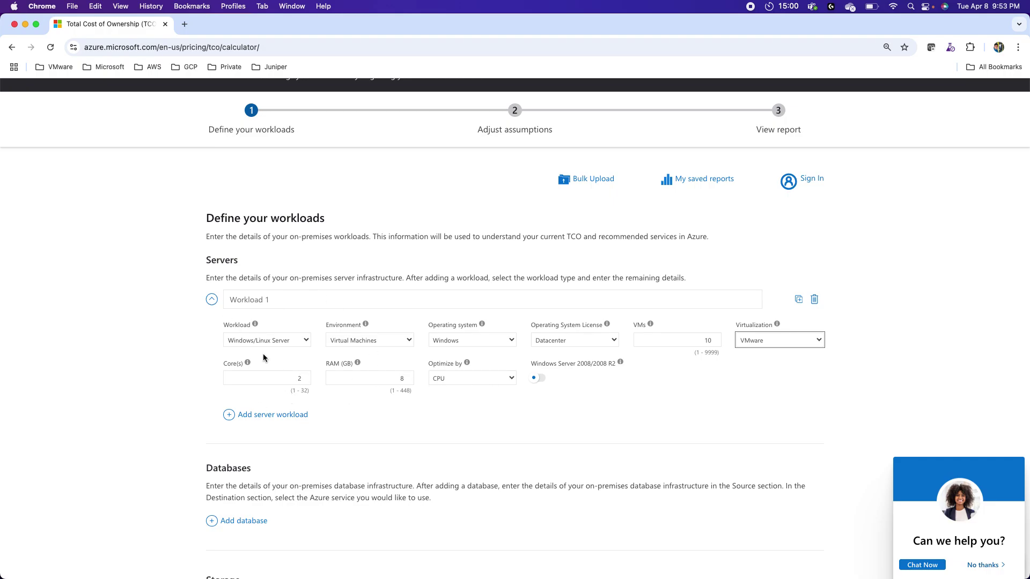
Add a database with an Enterprise license and set its source environment to Virtual Machines.
{"action": "scroll", "coordinate": [279, 460], "scroll_direction": "down", "scroll_amount": 5}
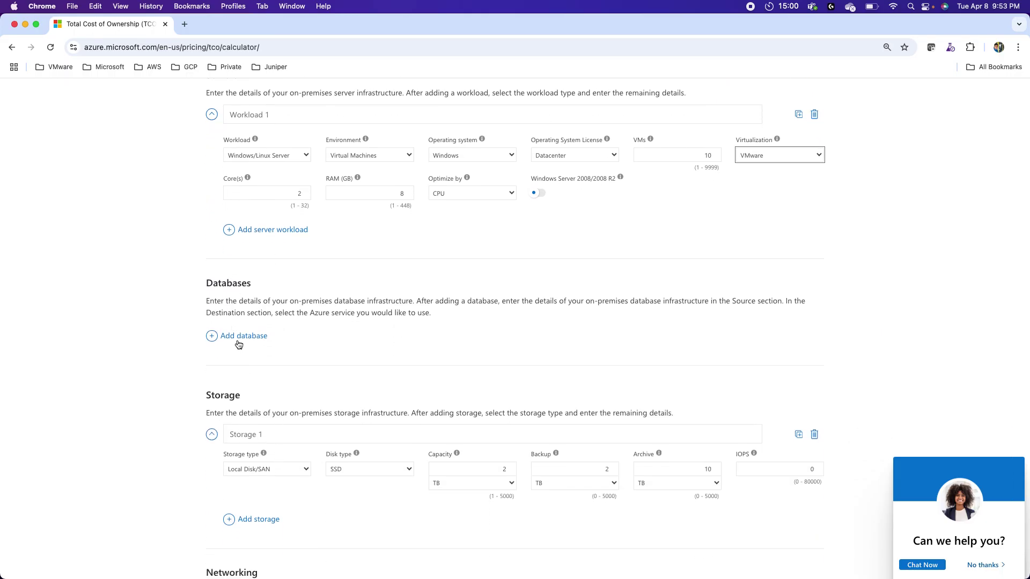
{"action": "left_click", "coordinate": [238, 338]}
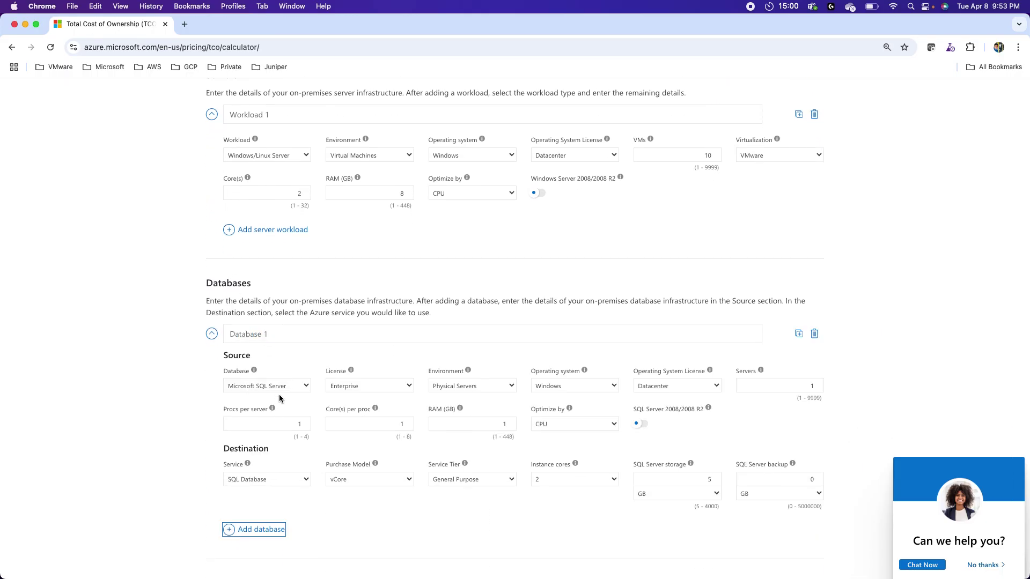
{"action": "left_click", "coordinate": [353, 389]}
{"action": "left_click", "coordinate": [354, 388]}
{"action": "left_click", "coordinate": [452, 386]}
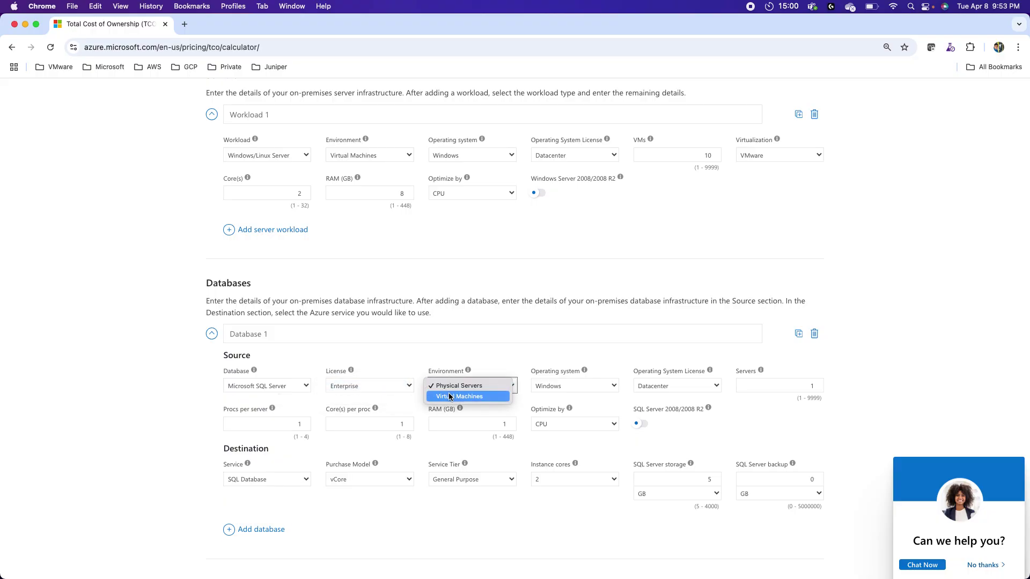
{"action": "left_click", "coordinate": [447, 394]}
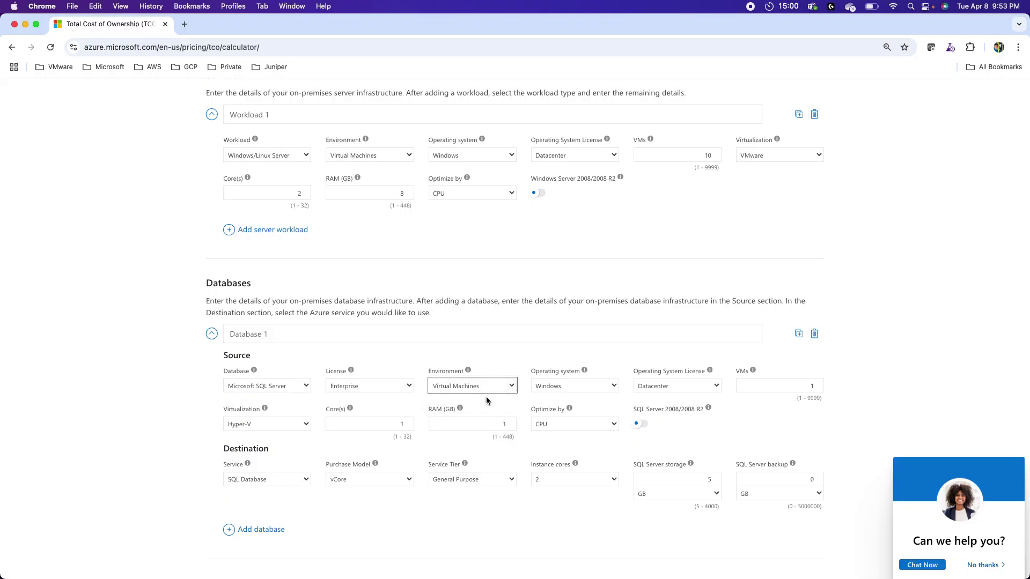
Set the database source to Windows with a Datacenter operating system license and 2 VMs.
{"action": "left_click", "coordinate": [573, 387]}
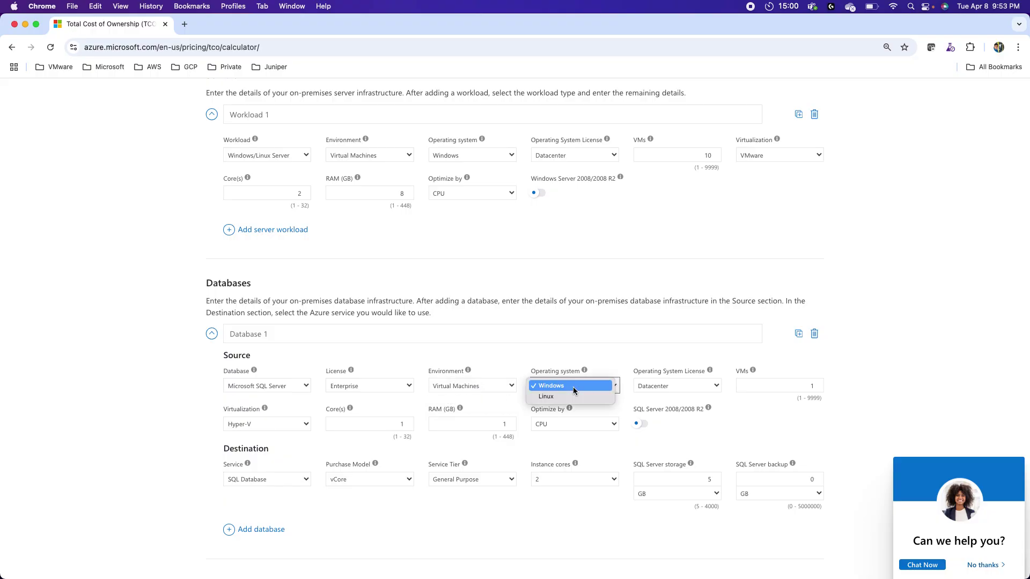
{"action": "left_click", "coordinate": [573, 388]}
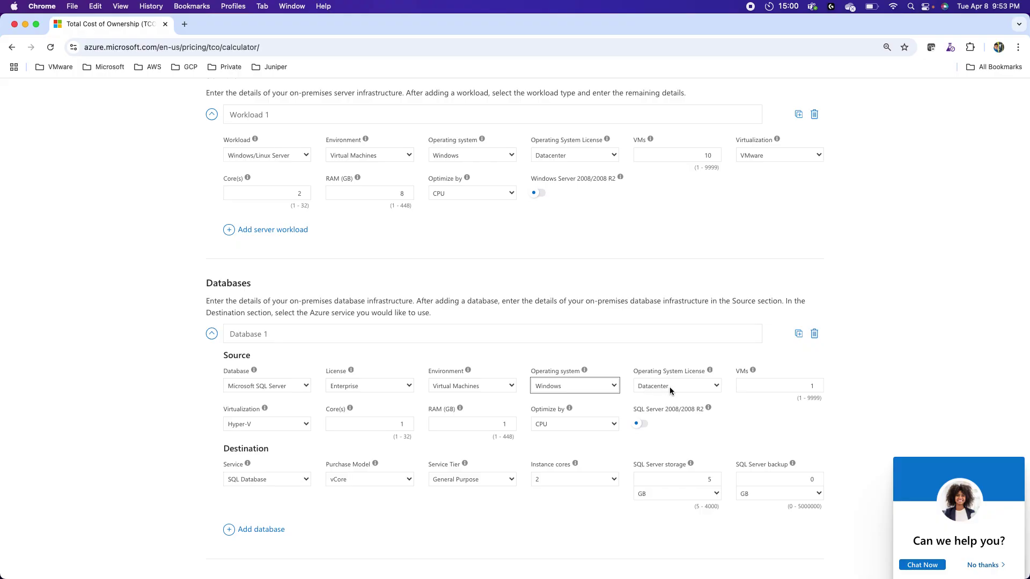
{"action": "left_click", "coordinate": [670, 387]}
{"action": "left_click", "coordinate": [669, 387]}
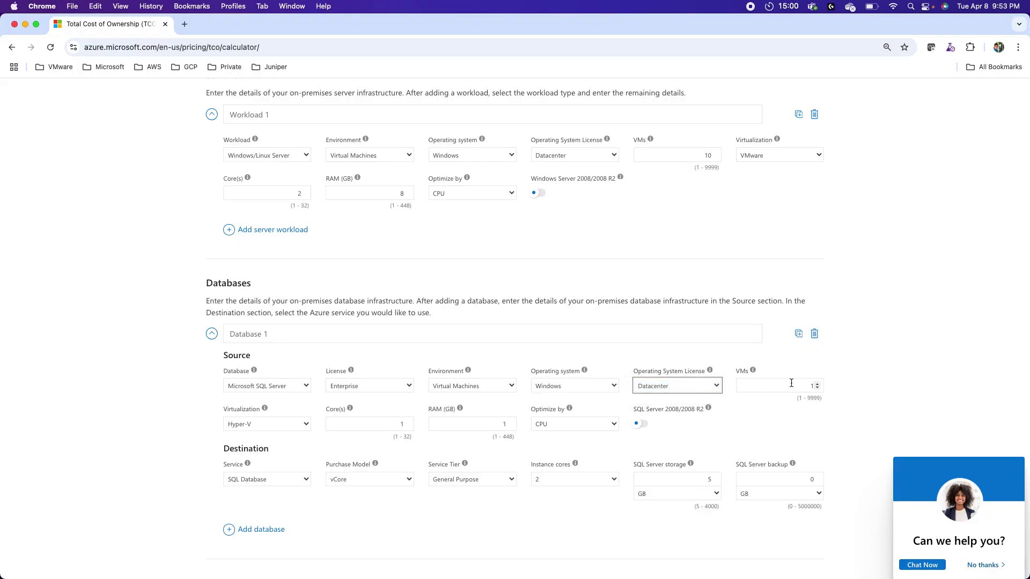
{"action": "left_click", "coordinate": [817, 383]}
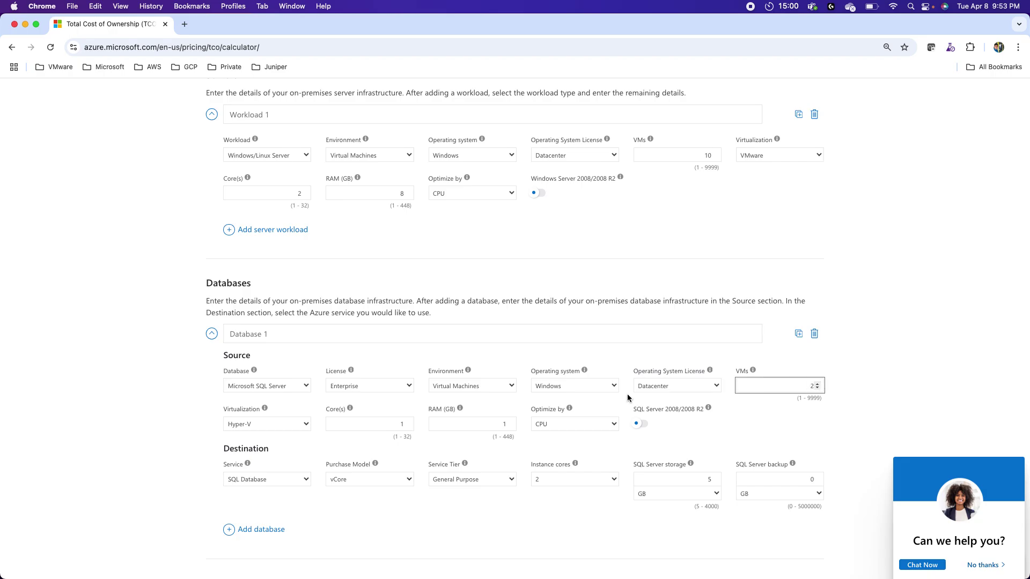
Set the database source's virtualization to VMware, with 4 cores and 8 GB of RAM.
{"action": "left_click", "coordinate": [304, 425]}
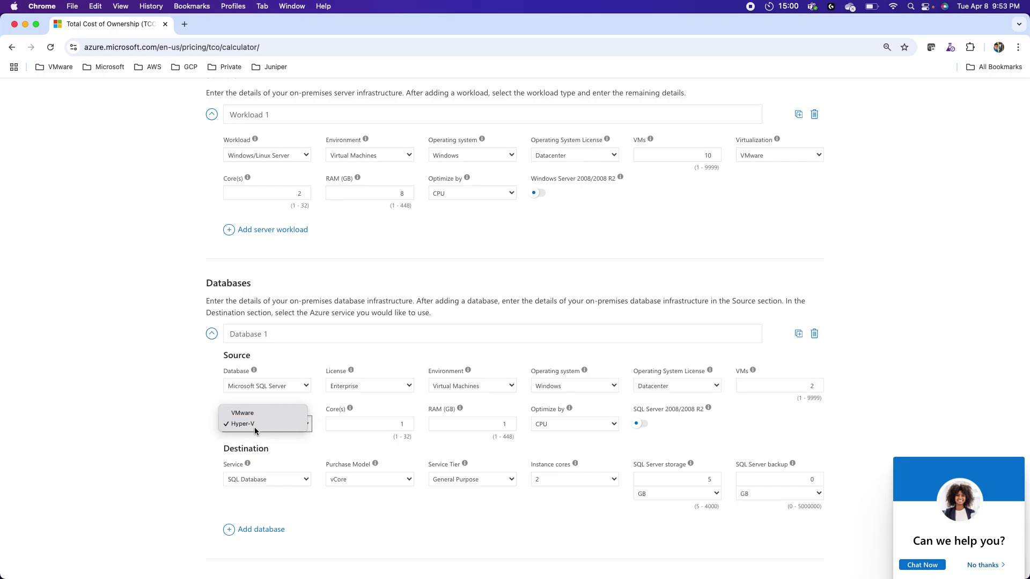
{"action": "left_click", "coordinate": [248, 413]}
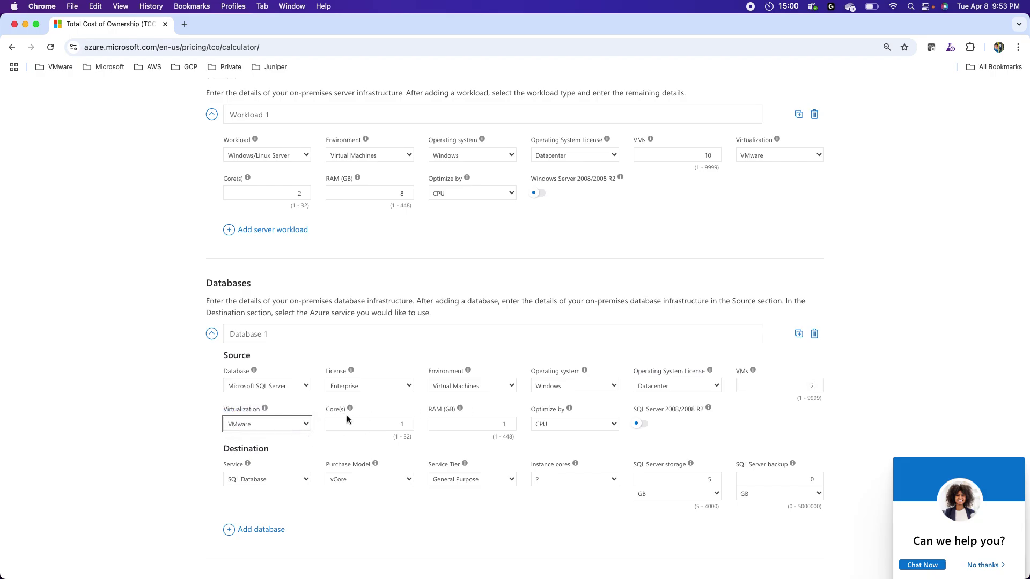
{"action": "left_click", "coordinate": [408, 422]}
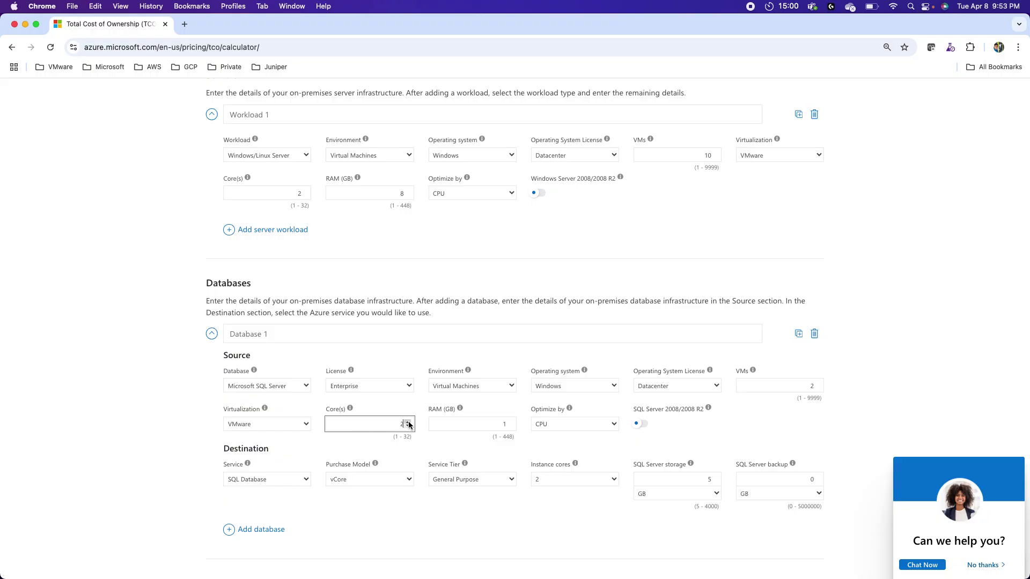
{"action": "left_click", "coordinate": [408, 422]}
{"action": "left_click", "coordinate": [512, 422]}
{"action": "left_click", "coordinate": [511, 423]}
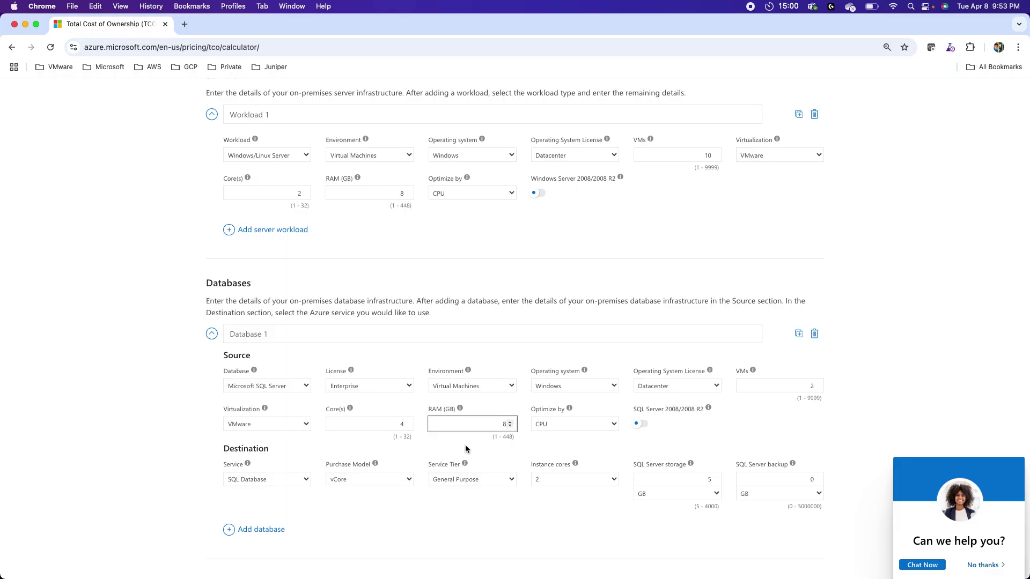
Configure Storage 1 as Local Disk/SAN with SSD disks and 1000 IOPS.
{"action": "scroll", "coordinate": [263, 443], "scroll_direction": "down", "scroll_amount": 3}
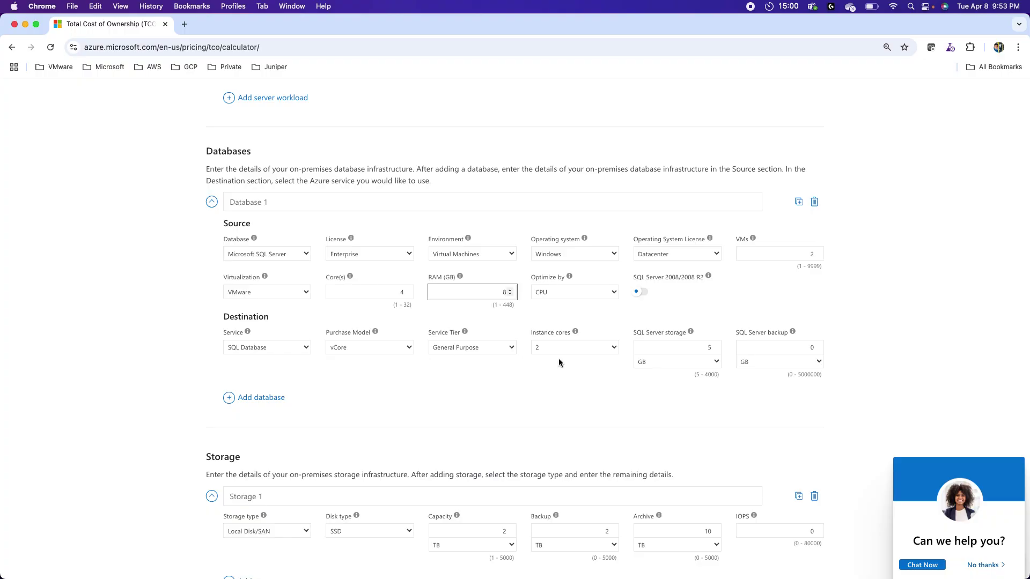
{"action": "scroll", "coordinate": [394, 385], "scroll_direction": "down", "scroll_amount": 5}
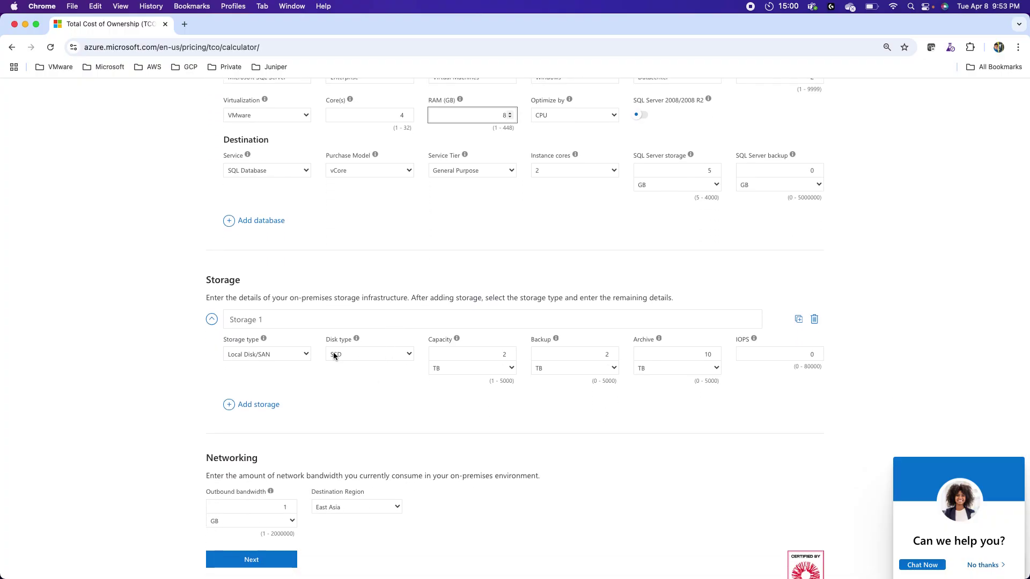
{"action": "left_click", "coordinate": [270, 355]}
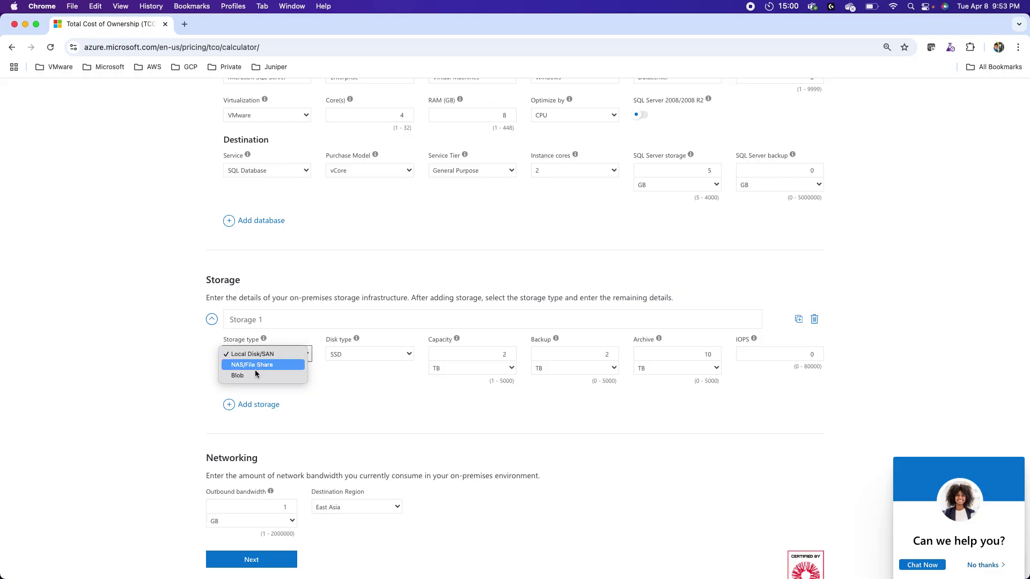
{"action": "left_click", "coordinate": [249, 360]}
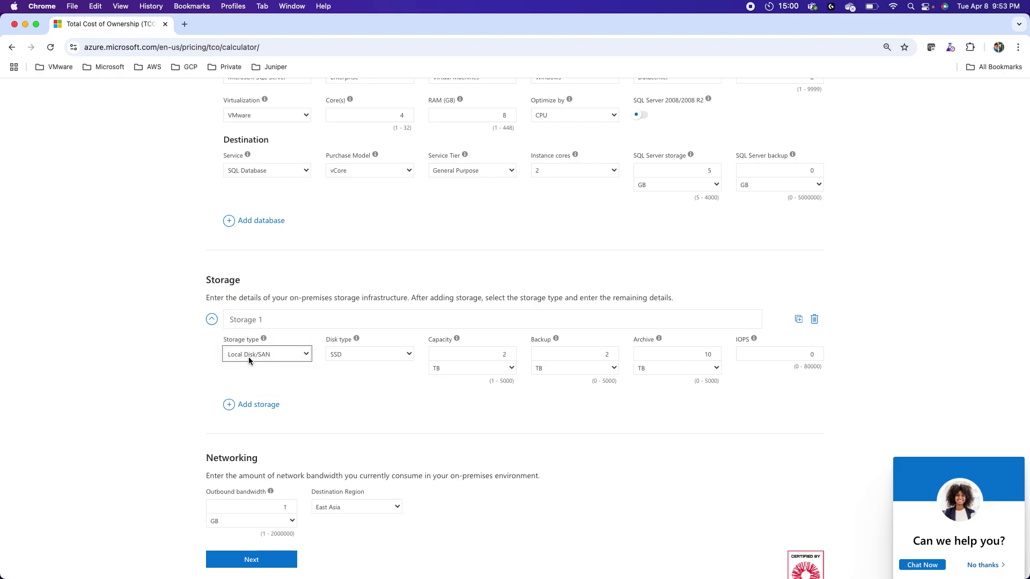
{"action": "left_click", "coordinate": [349, 357]}
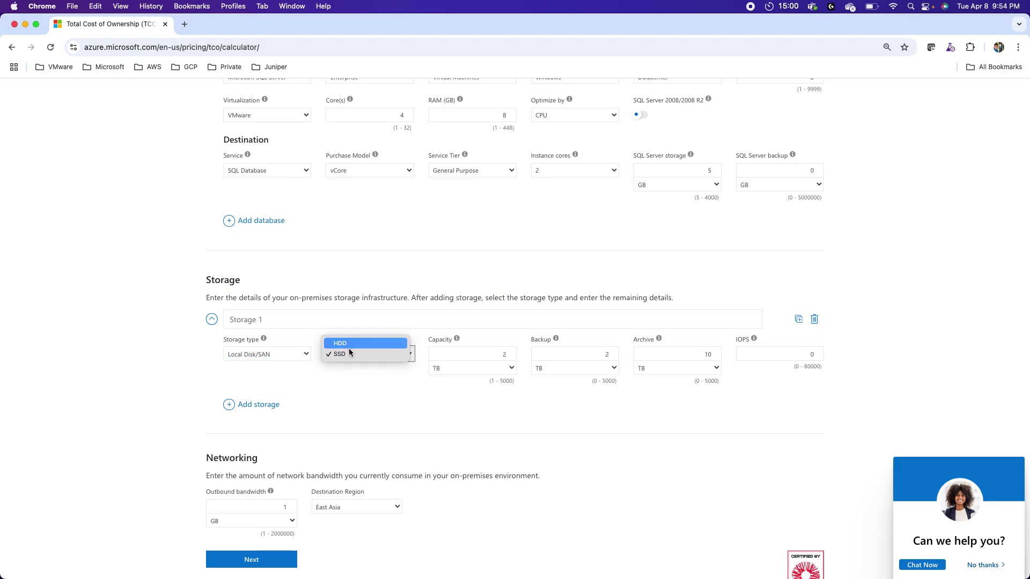
{"action": "left_click", "coordinate": [349, 354]}
{"action": "left_click", "coordinate": [365, 377]}
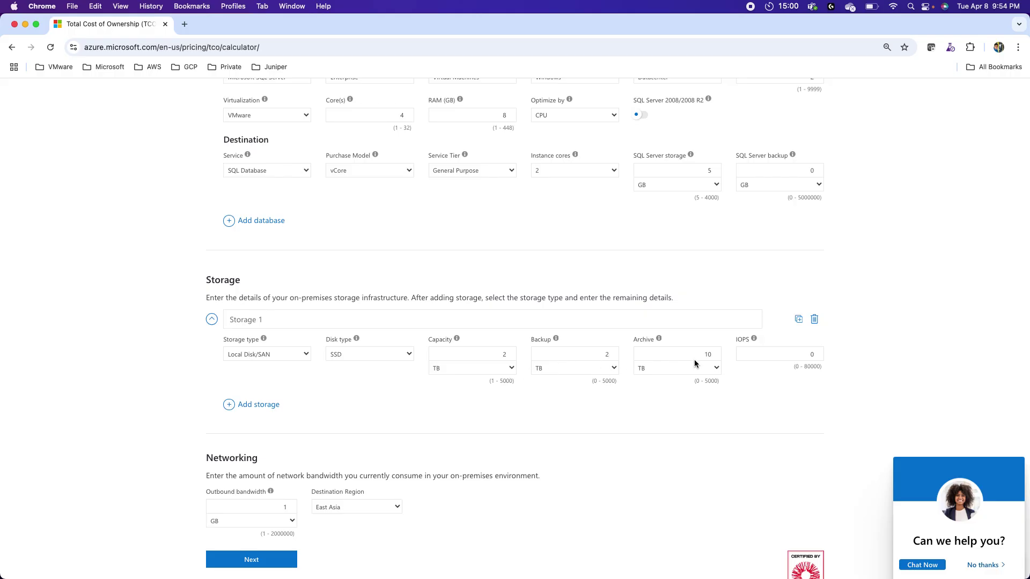
{"action": "left_click", "coordinate": [810, 357]}
{"action": "type", "text": "1000"}
Set the networking destination region to Canada Central.
{"action": "scroll", "coordinate": [277, 437], "scroll_direction": "down", "scroll_amount": 3}
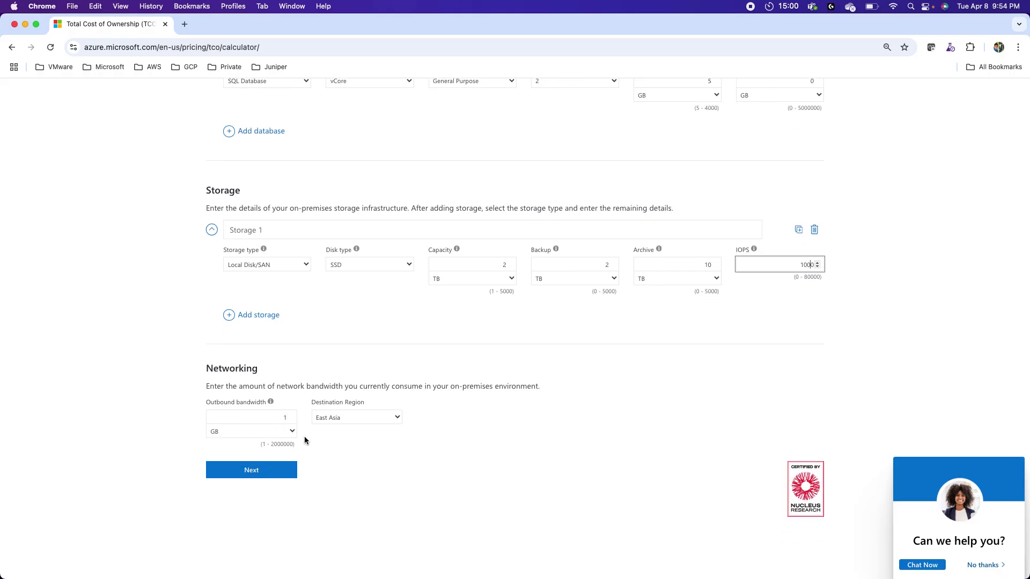
{"action": "left_click", "coordinate": [346, 418]}
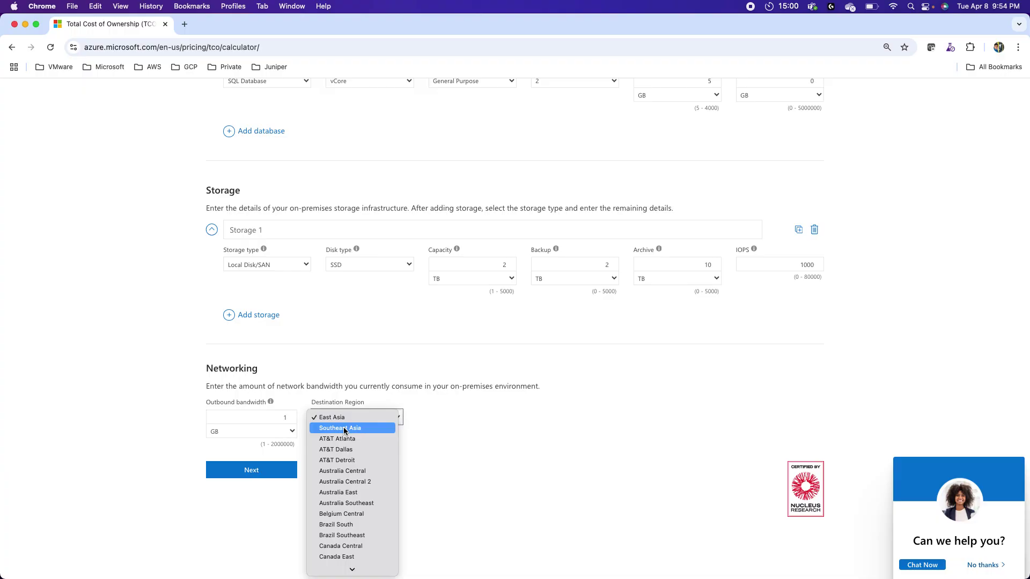
{"action": "left_click", "coordinate": [334, 548]}
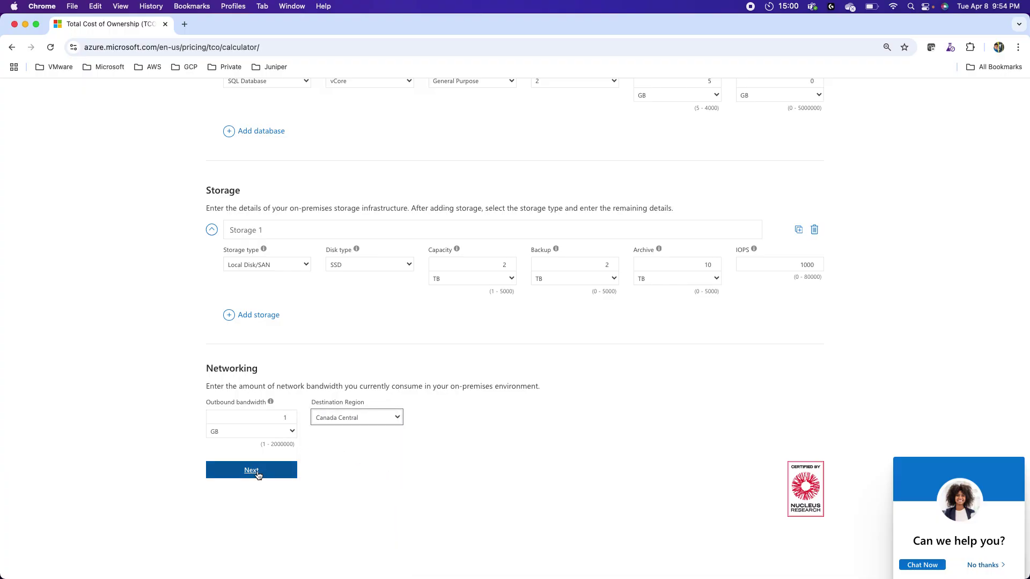
Recheck the workload definitions and proceed to the Adjust assumptions stage.
{"action": "scroll", "coordinate": [333, 282], "scroll_direction": "up", "scroll_amount": 5}
{"action": "scroll", "coordinate": [334, 286], "scroll_direction": "up", "scroll_amount": 3}
{"action": "scroll", "coordinate": [333, 286], "scroll_direction": "down", "scroll_amount": 9}
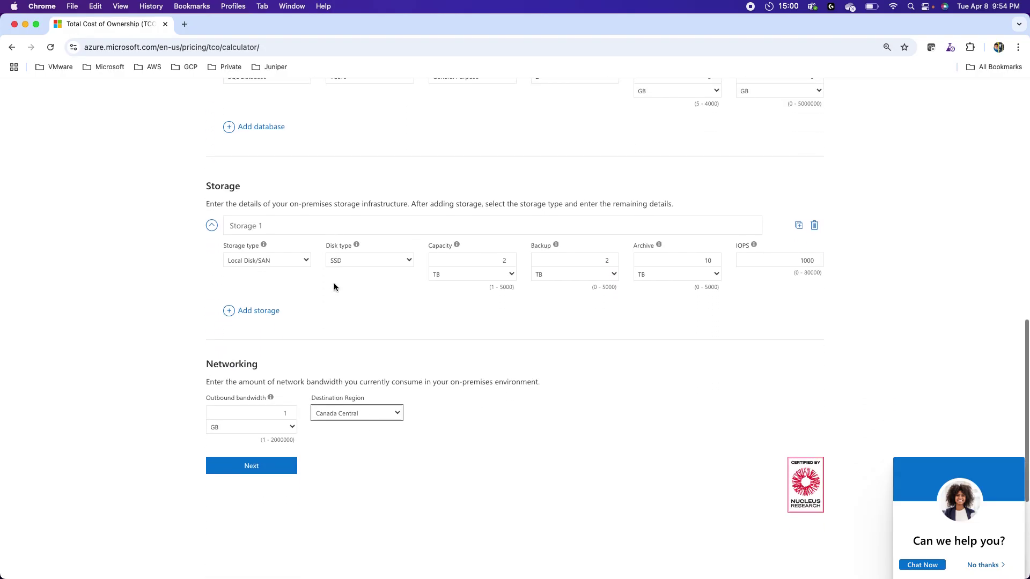
{"action": "scroll", "coordinate": [334, 287], "scroll_direction": "down", "scroll_amount": 2}
{"action": "left_click", "coordinate": [251, 411]}
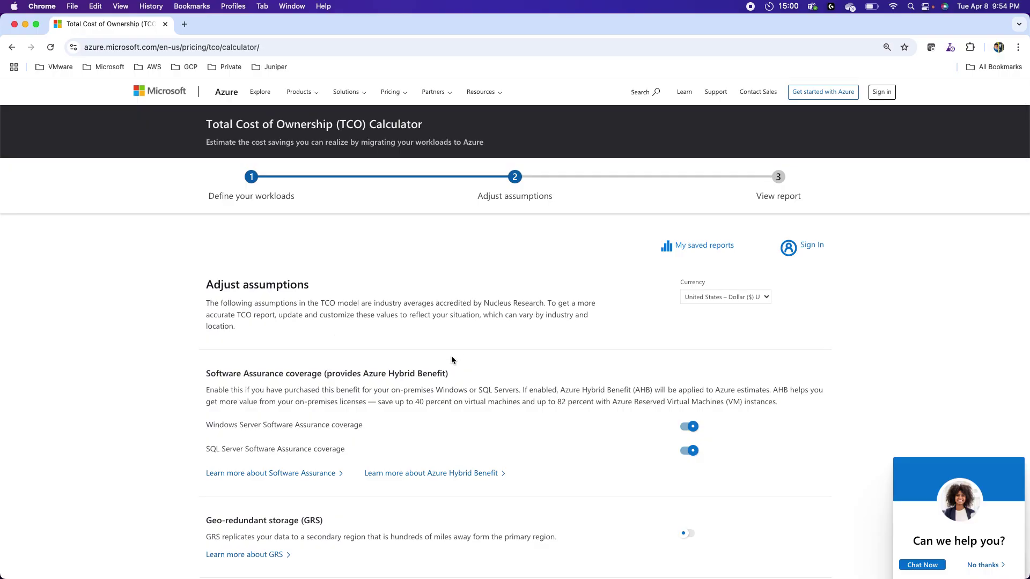
Review the Software Assurance, geo-redundant storage, virtual machine, electricity, storage and IT labor assumptions.
{"action": "scroll", "coordinate": [452, 360], "scroll_direction": "down", "scroll_amount": 3}
{"action": "scroll", "coordinate": [452, 360], "scroll_direction": "down", "scroll_amount": 1}
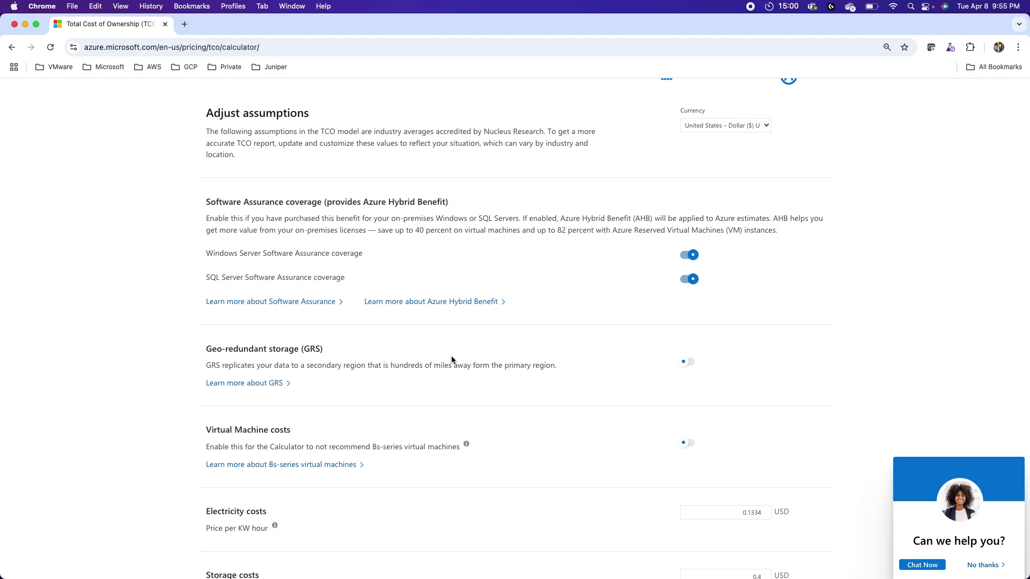
{"action": "scroll", "coordinate": [452, 360], "scroll_direction": "down", "scroll_amount": 2}
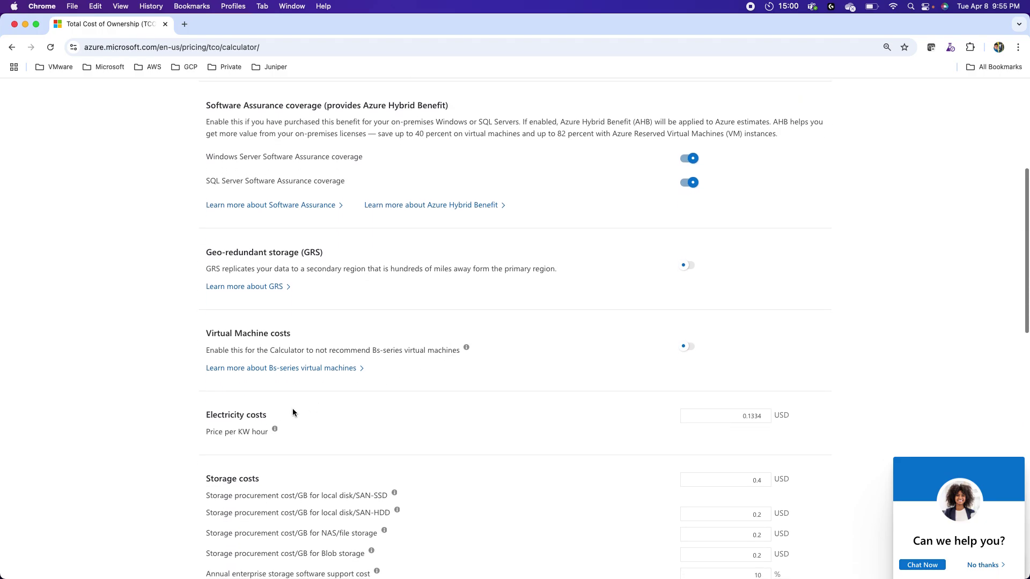
{"action": "scroll", "coordinate": [273, 446], "scroll_direction": "down", "scroll_amount": 3}
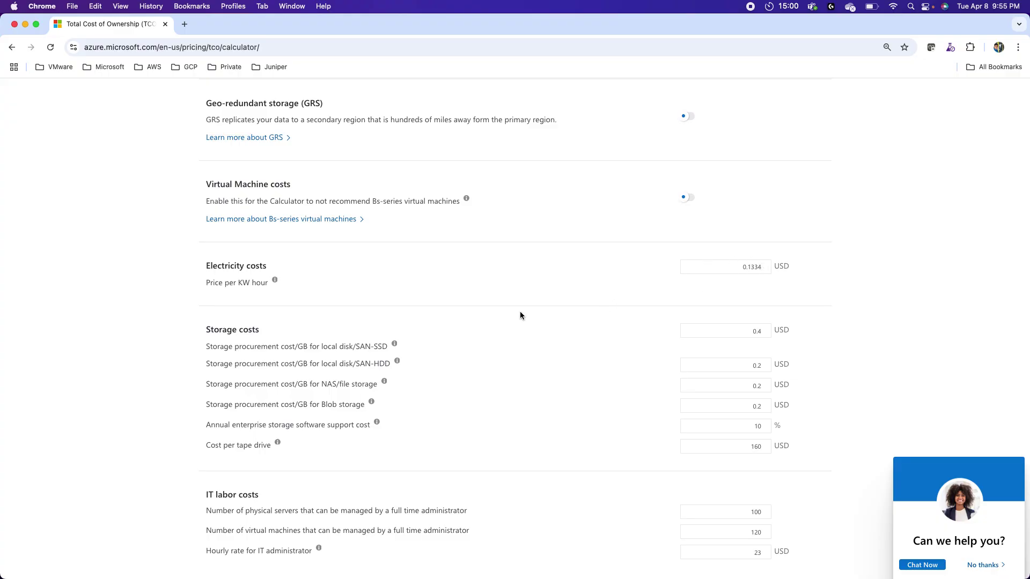
{"action": "scroll", "coordinate": [519, 316], "scroll_direction": "down", "scroll_amount": 1}
{"action": "scroll", "coordinate": [520, 316], "scroll_direction": "down", "scroll_amount": 3}
{"action": "scroll", "coordinate": [520, 316], "scroll_direction": "up", "scroll_amount": 1}
{"action": "scroll", "coordinate": [520, 313], "scroll_direction": "up", "scroll_amount": 7}
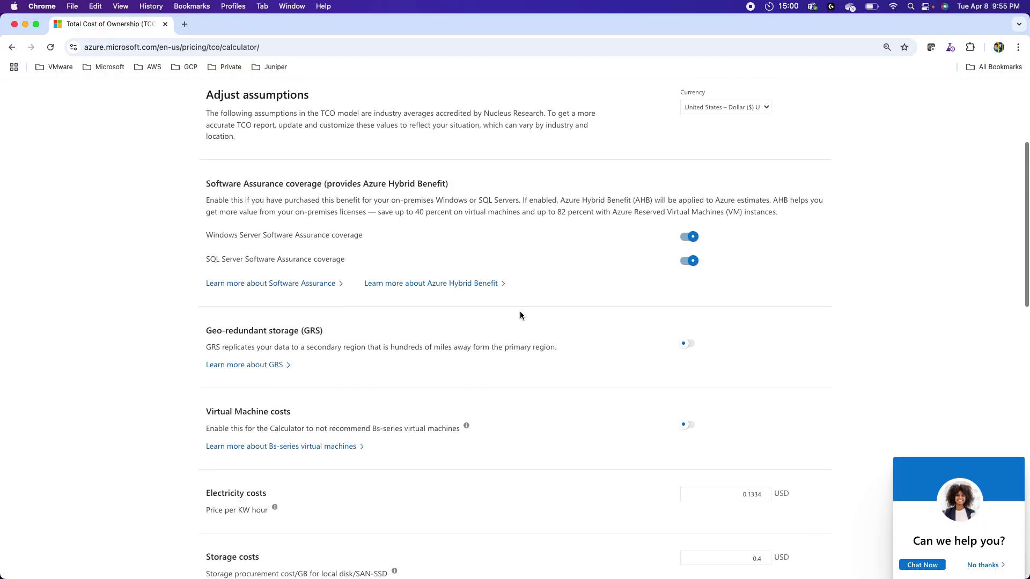
{"action": "scroll", "coordinate": [520, 313], "scroll_direction": "up", "scroll_amount": 1}
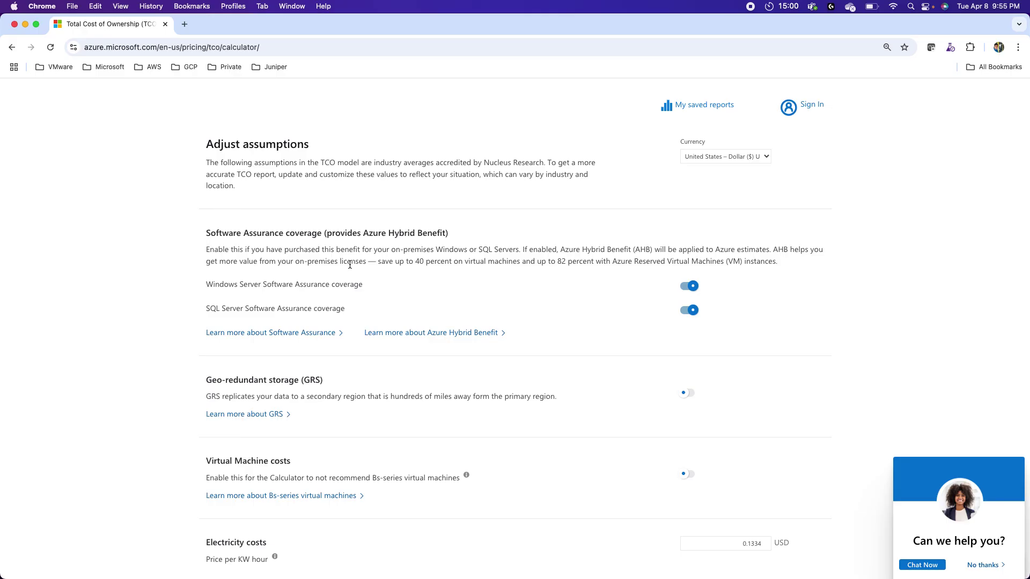
Enable geo-redundant storage (GRS) in the assumptions.
{"action": "scroll", "coordinate": [350, 265], "scroll_direction": "down", "scroll_amount": 4}
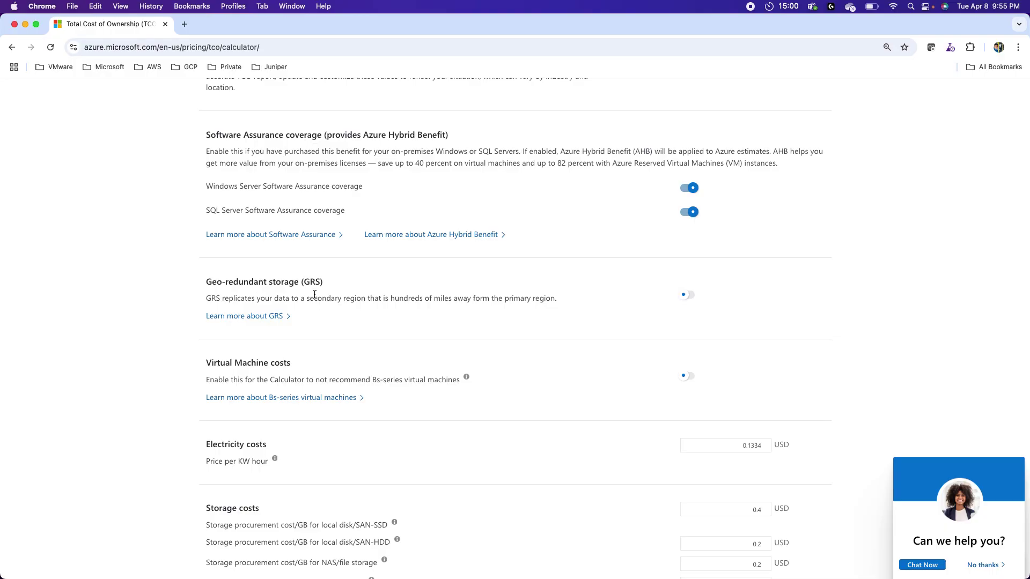
{"action": "scroll", "coordinate": [314, 294], "scroll_direction": "down", "scroll_amount": 2}
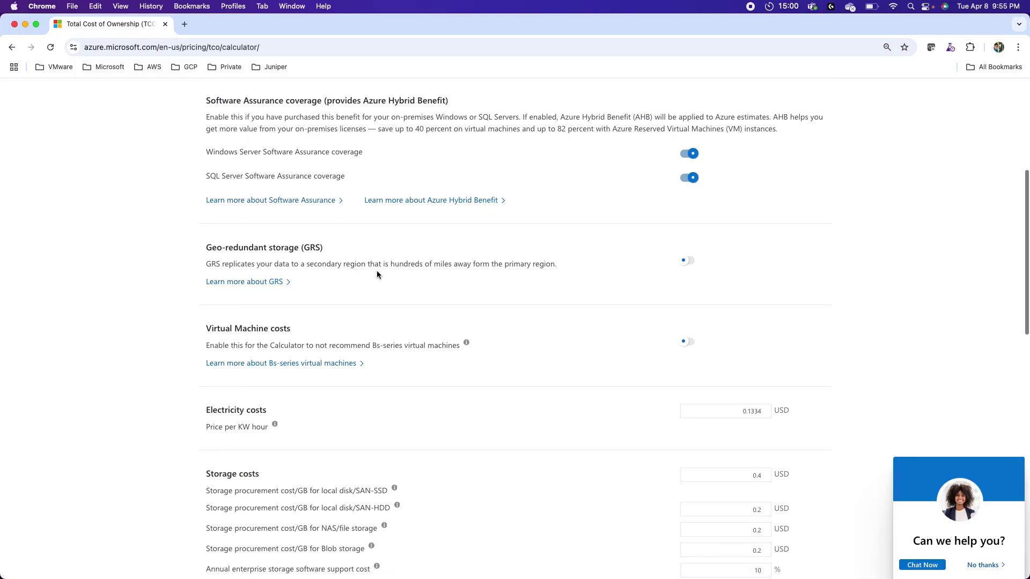
{"action": "left_click", "coordinate": [691, 262]}
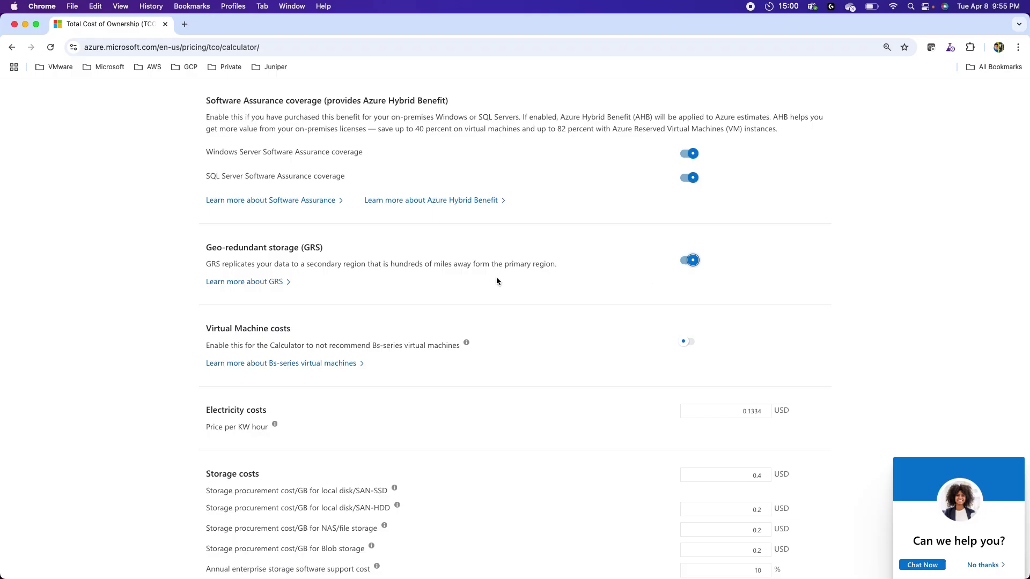
Review the electricity, storage procurement and IT labor cost values down to the Other assumptions section.
{"action": "scroll", "coordinate": [497, 281], "scroll_direction": "down", "scroll_amount": 4}
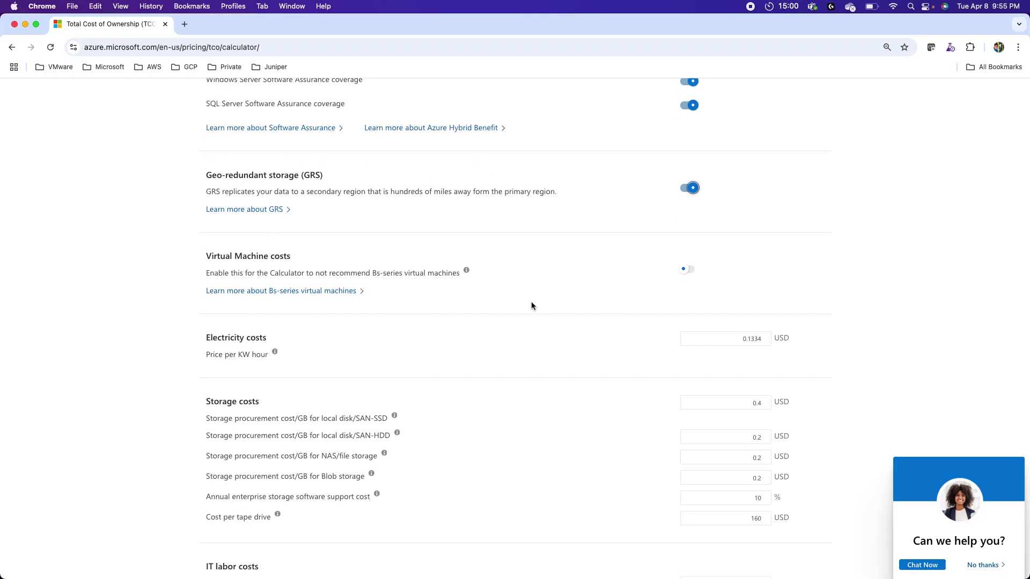
{"action": "scroll", "coordinate": [533, 305], "scroll_direction": "down", "scroll_amount": 5}
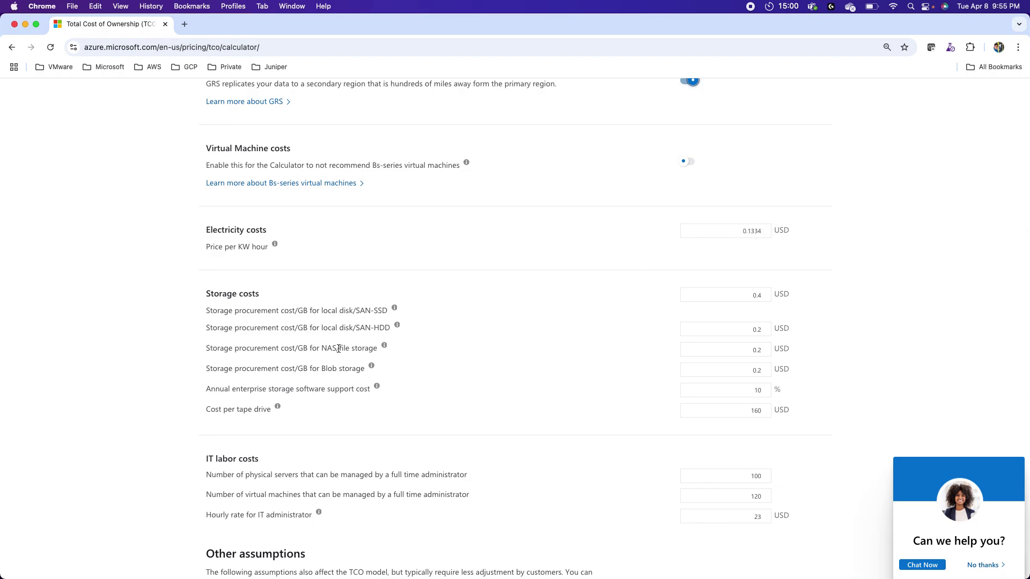
{"action": "scroll", "coordinate": [338, 348], "scroll_direction": "down", "scroll_amount": 3}
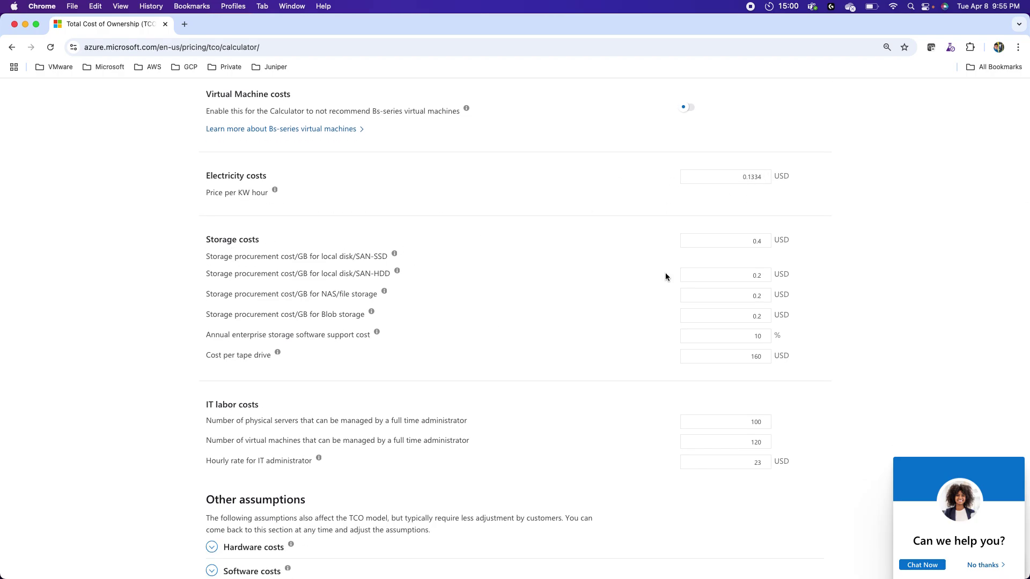
{"action": "scroll", "coordinate": [540, 345], "scroll_direction": "down", "scroll_amount": 5}
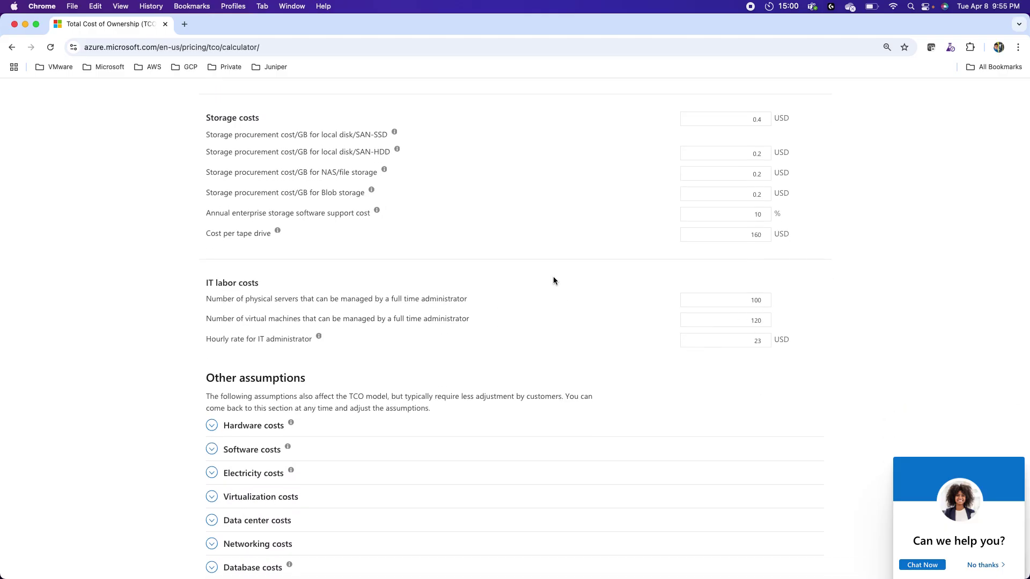
{"action": "scroll", "coordinate": [553, 276], "scroll_direction": "down", "scroll_amount": 5}
Inspect the hardware, electricity, virtualization and data warehouse cost details under Other assumptions, collapsing each section again.
{"action": "left_click", "coordinate": [213, 316]}
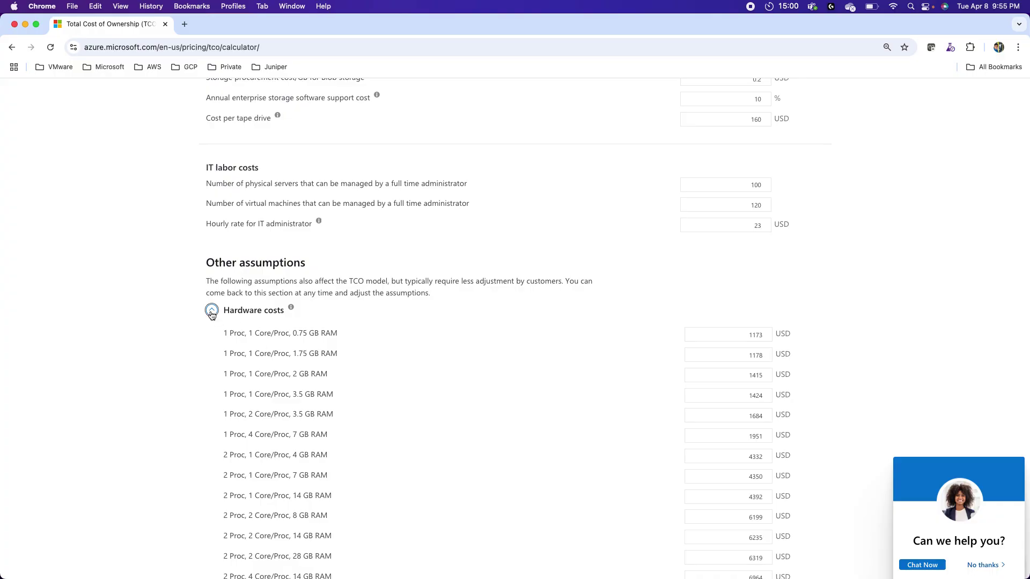
{"action": "left_click", "coordinate": [212, 314]}
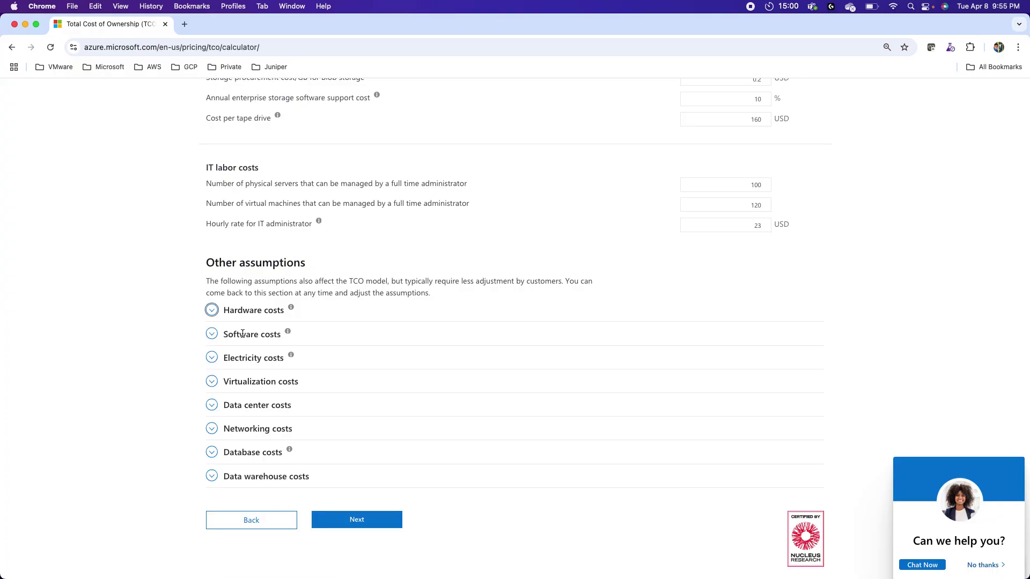
{"action": "left_click", "coordinate": [211, 360]}
{"action": "left_click", "coordinate": [211, 360]}
{"action": "left_click", "coordinate": [212, 382]}
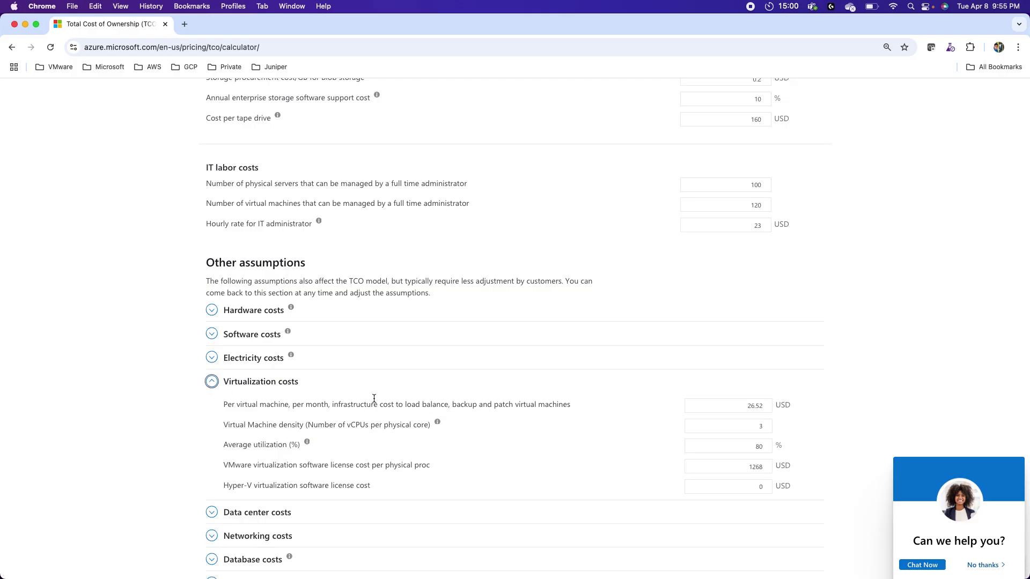
{"action": "left_click", "coordinate": [210, 383]}
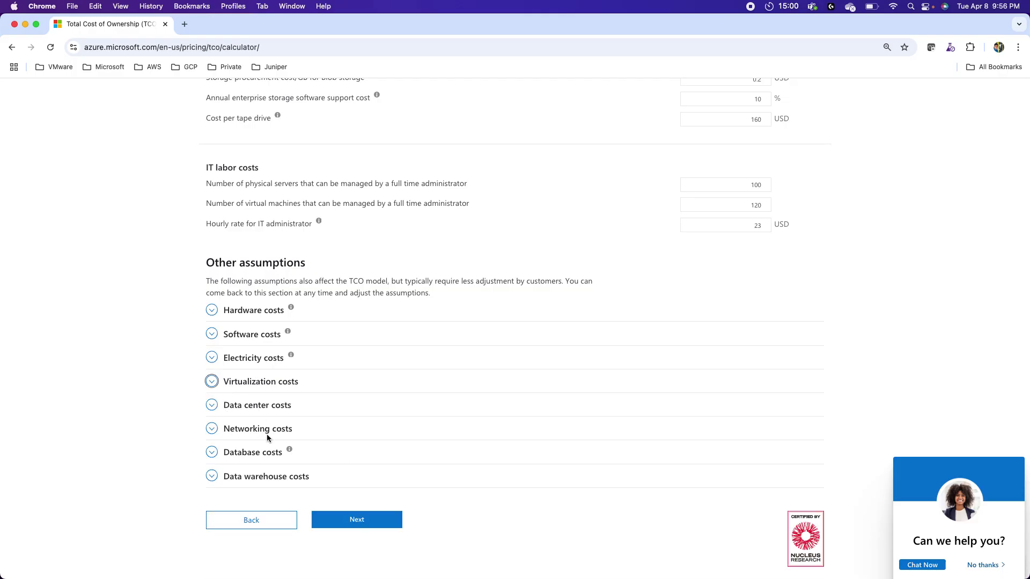
{"action": "left_click", "coordinate": [212, 477]}
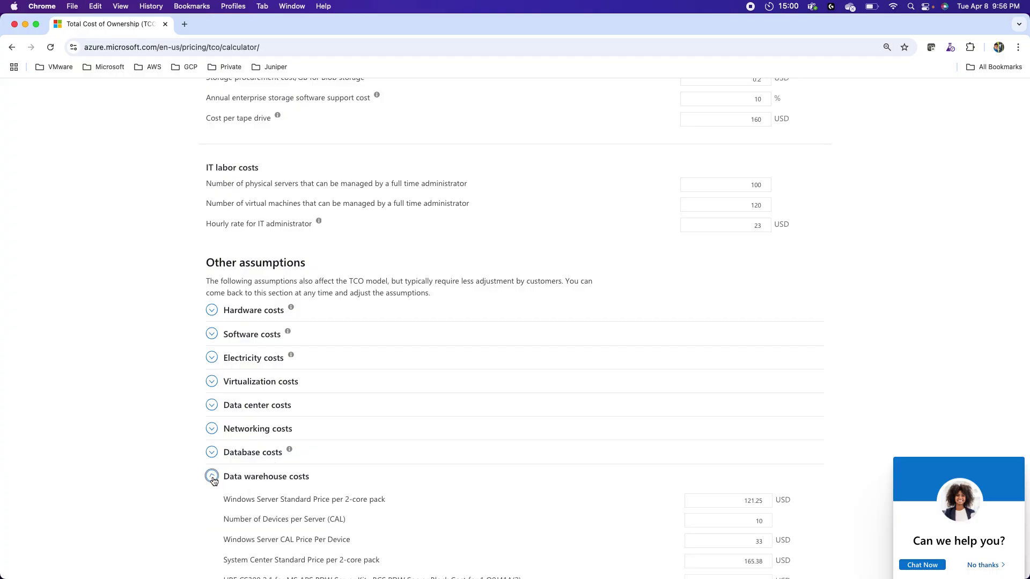
{"action": "left_click", "coordinate": [212, 477]}
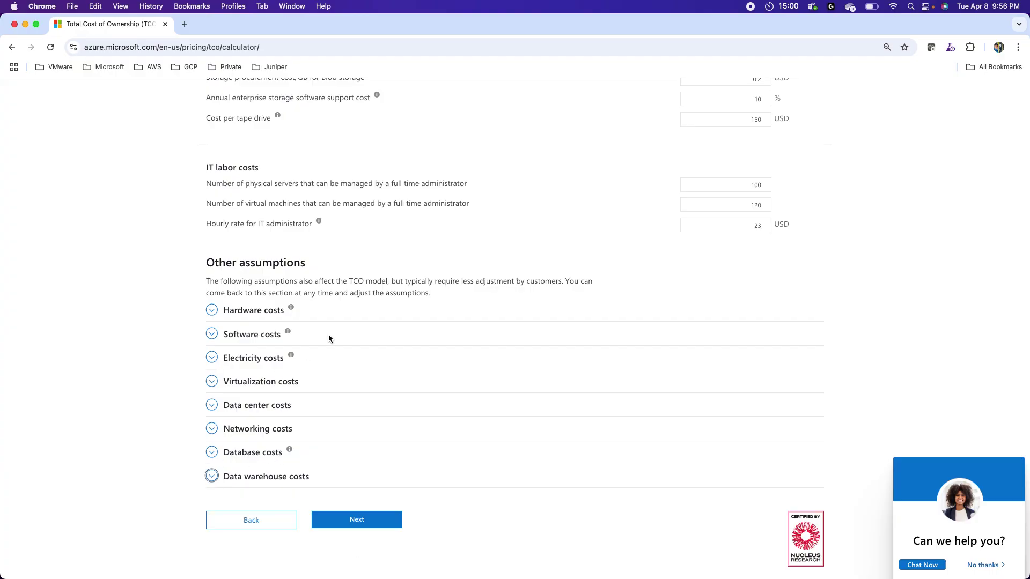
Recheck the adjusted assumptions and proceed to the View report stage.
{"action": "scroll", "coordinate": [400, 349], "scroll_direction": "up", "scroll_amount": 5}
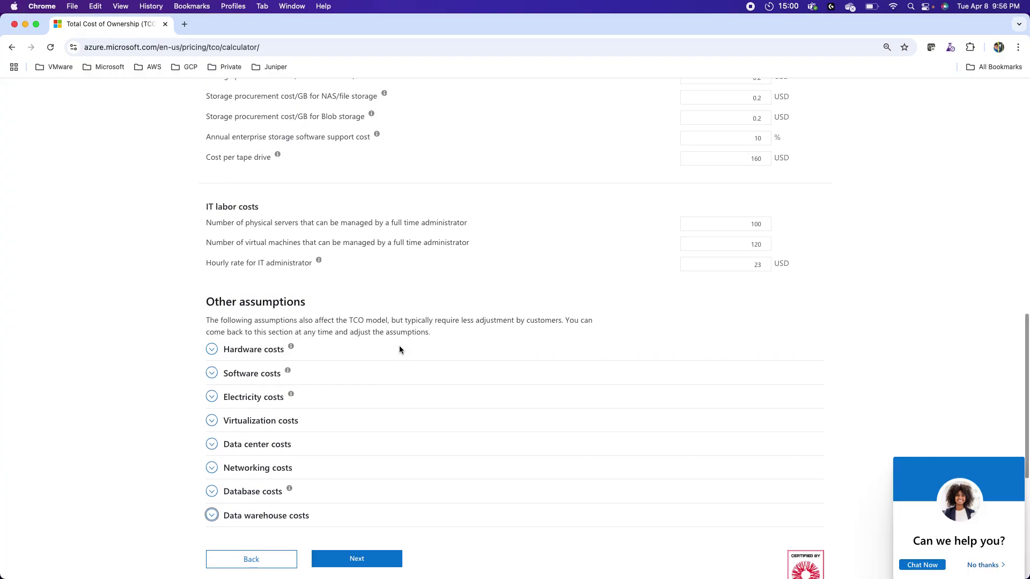
{"action": "scroll", "coordinate": [400, 349], "scroll_direction": "up", "scroll_amount": 5}
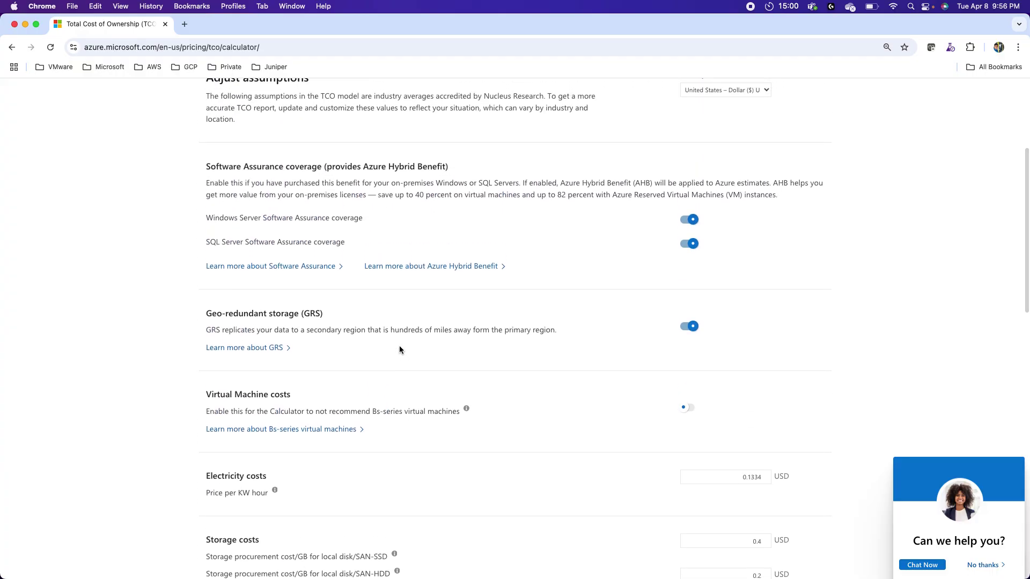
{"action": "scroll", "coordinate": [399, 350], "scroll_direction": "down", "scroll_amount": 7}
{"action": "scroll", "coordinate": [399, 349], "scroll_direction": "down", "scroll_amount": 3}
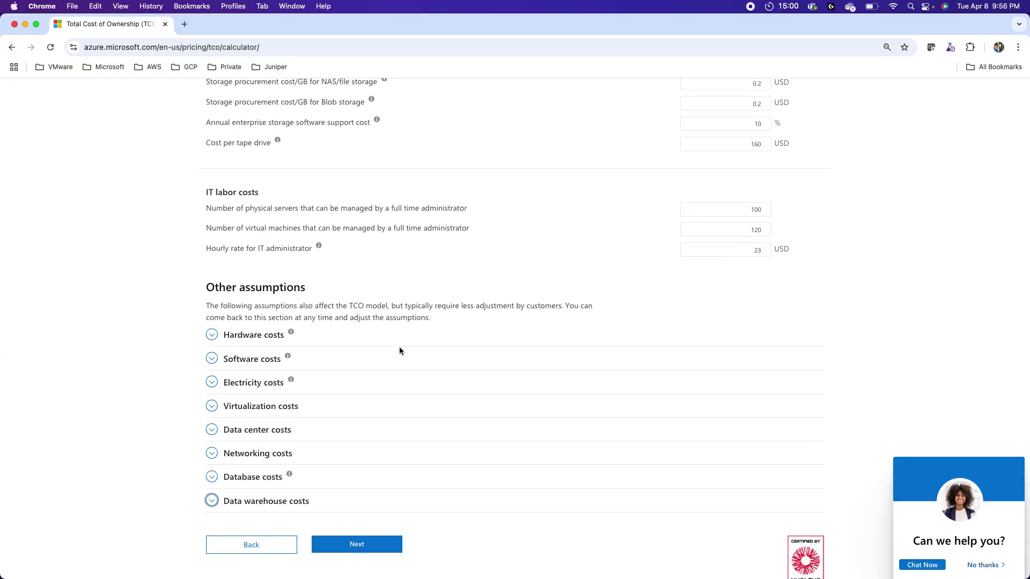
{"action": "left_click", "coordinate": [357, 544]}
Examine the report's estimated savings, its on-premises versus Azure cost chart and the available timeframe options.
{"action": "scroll", "coordinate": [472, 414], "scroll_direction": "down", "scroll_amount": 5}
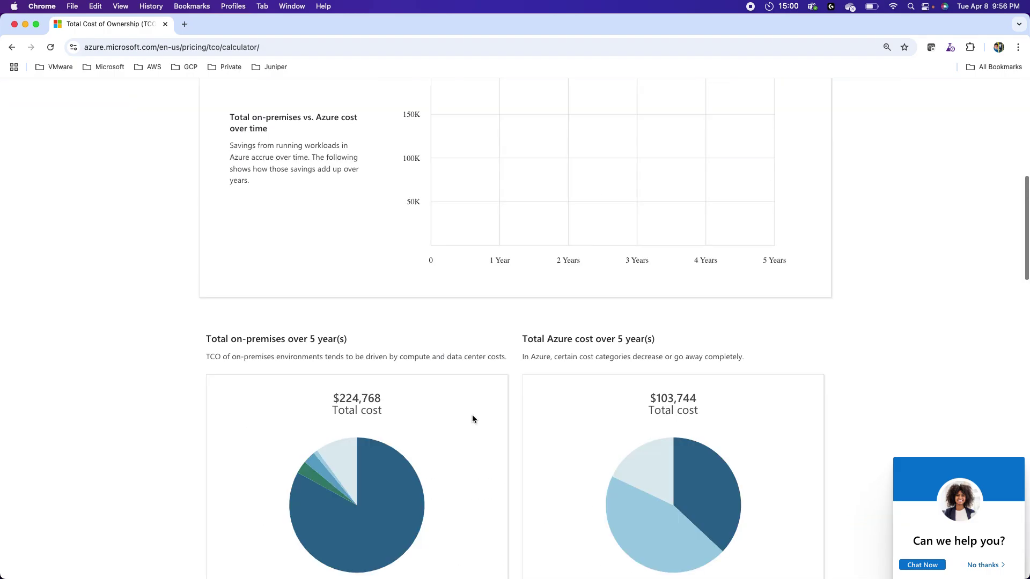
{"action": "scroll", "coordinate": [586, 337], "scroll_direction": "up", "scroll_amount": 7}
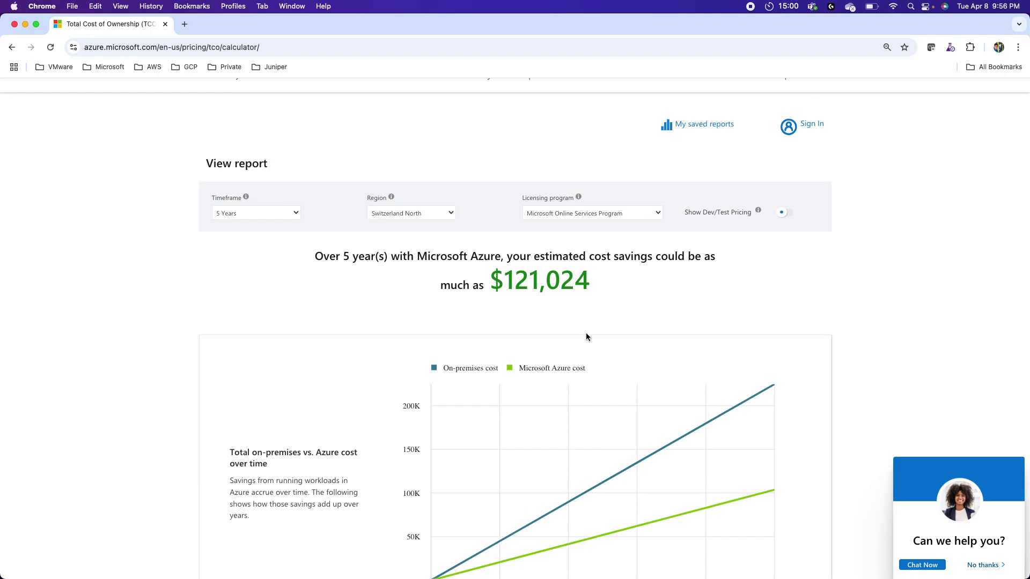
{"action": "scroll", "coordinate": [587, 337], "scroll_direction": "down", "scroll_amount": 3}
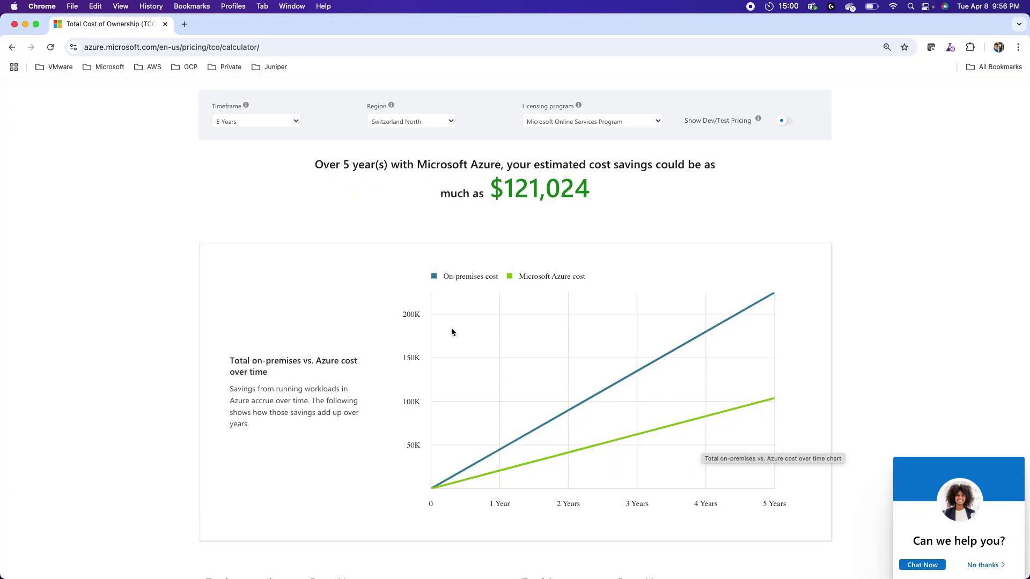
{"action": "scroll", "coordinate": [452, 330], "scroll_direction": "up", "scroll_amount": 3}
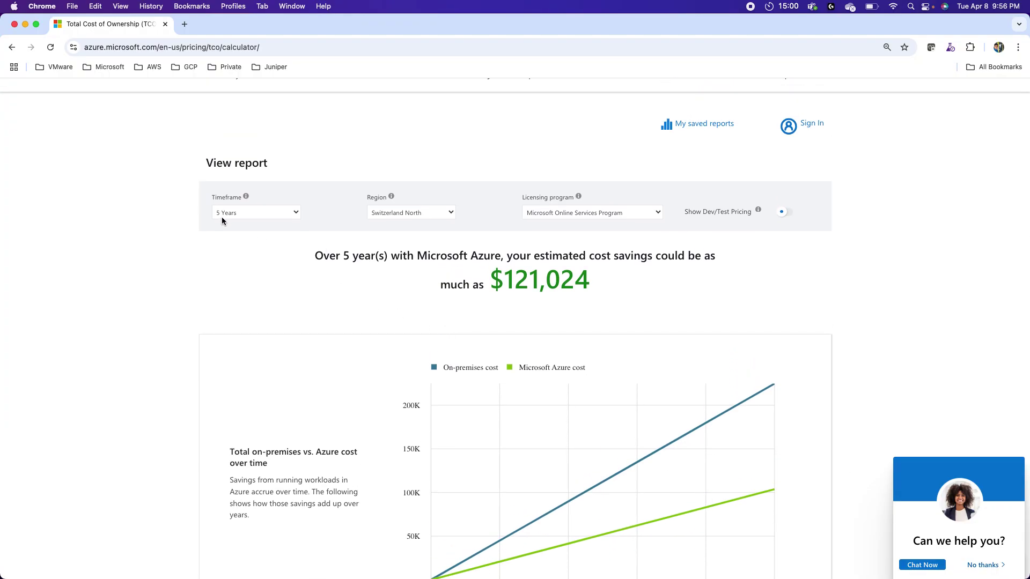
{"action": "left_click", "coordinate": [252, 216]}
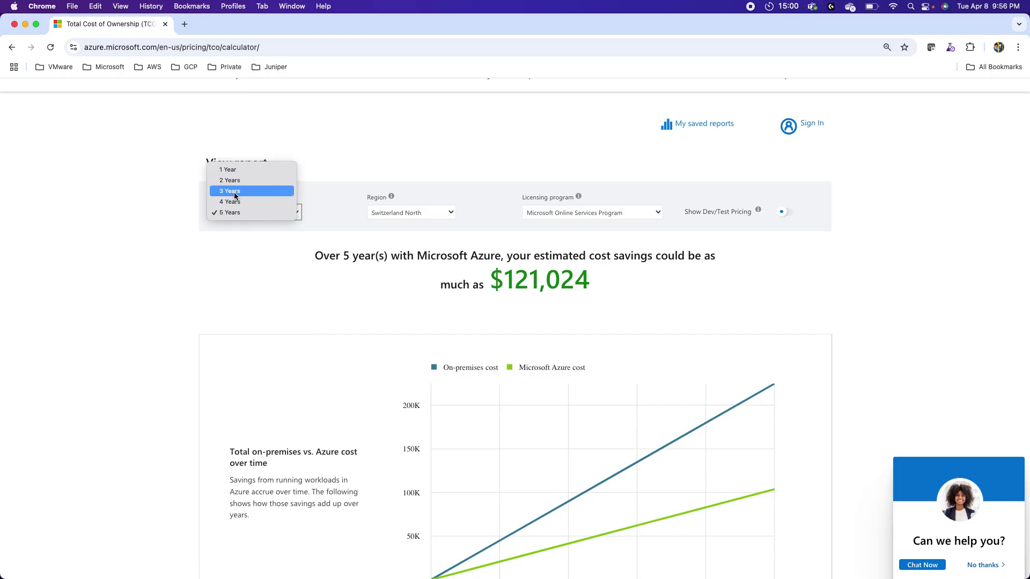
{"action": "left_click", "coordinate": [340, 211]}
Set the report's region to East US.
{"action": "left_click", "coordinate": [419, 214]}
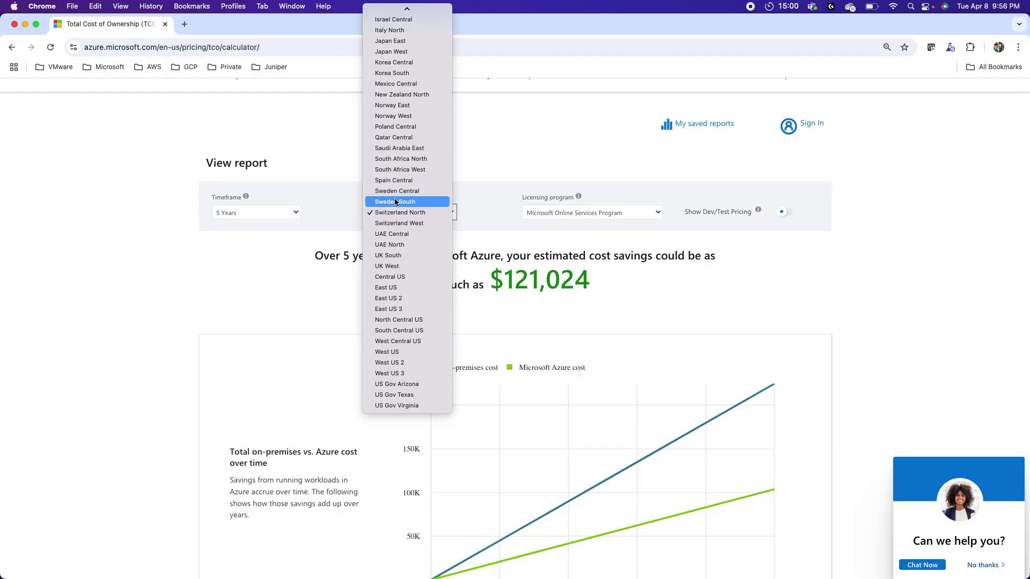
{"action": "left_click", "coordinate": [394, 290]}
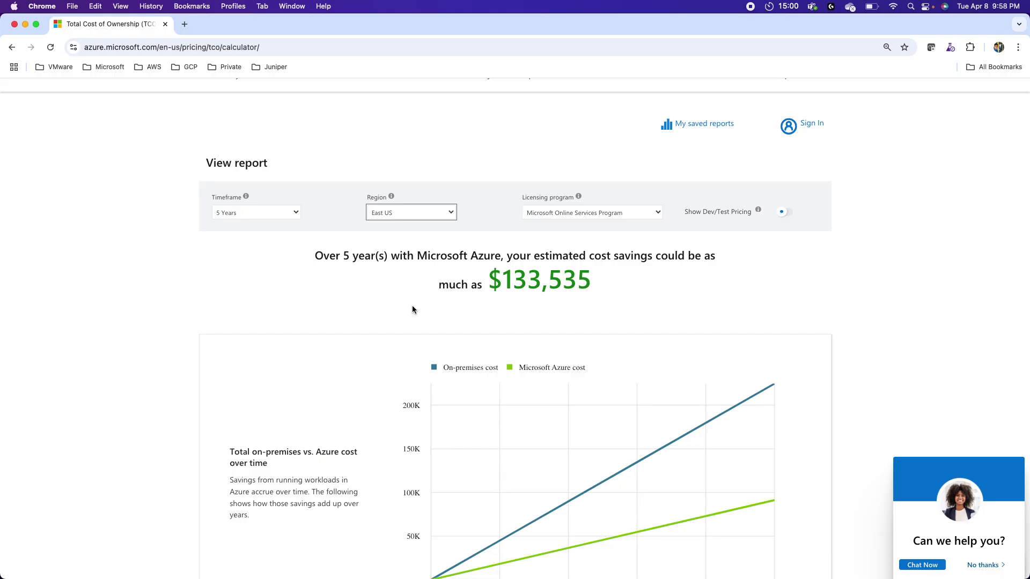
Set the report's region to Canada Central.
{"action": "left_click", "coordinate": [397, 215]}
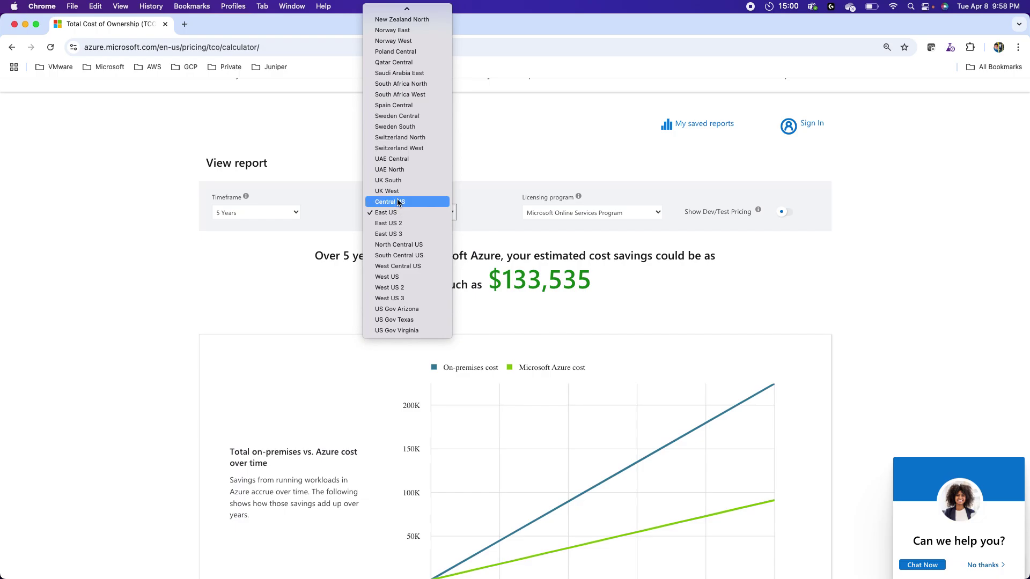
{"action": "scroll", "coordinate": [398, 202], "scroll_direction": "up", "scroll_amount": 10}
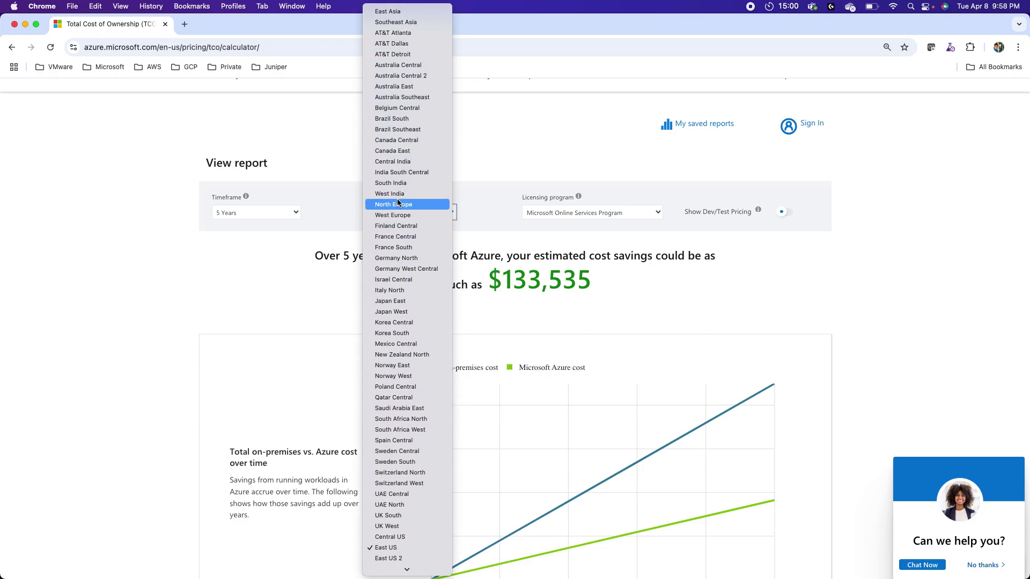
{"action": "left_click", "coordinate": [436, 140]}
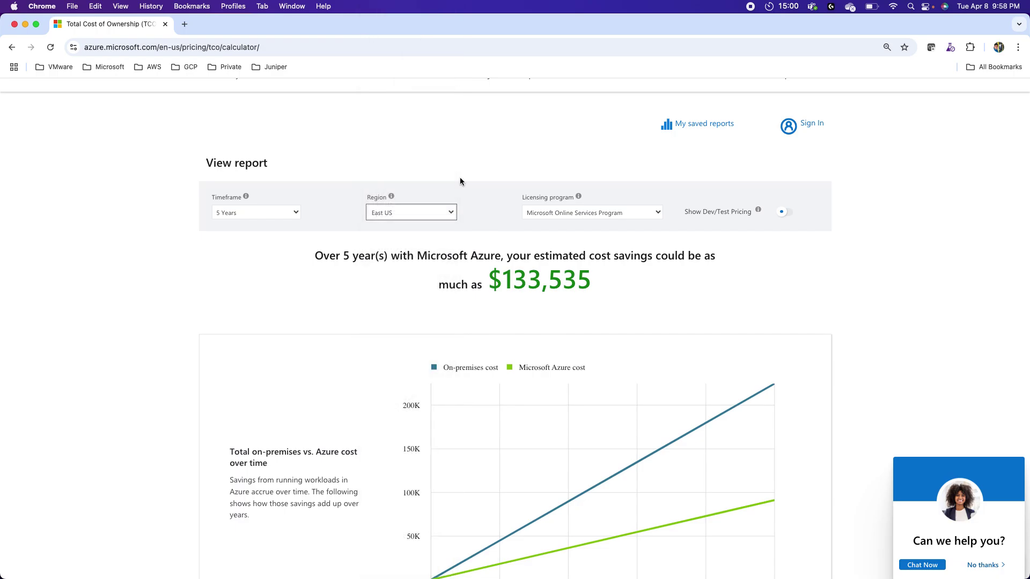
Examine the report's cost-over-time chart and compare the on-premises and Azure totals by category over 5 years.
{"action": "scroll", "coordinate": [587, 376], "scroll_direction": "down", "scroll_amount": 3}
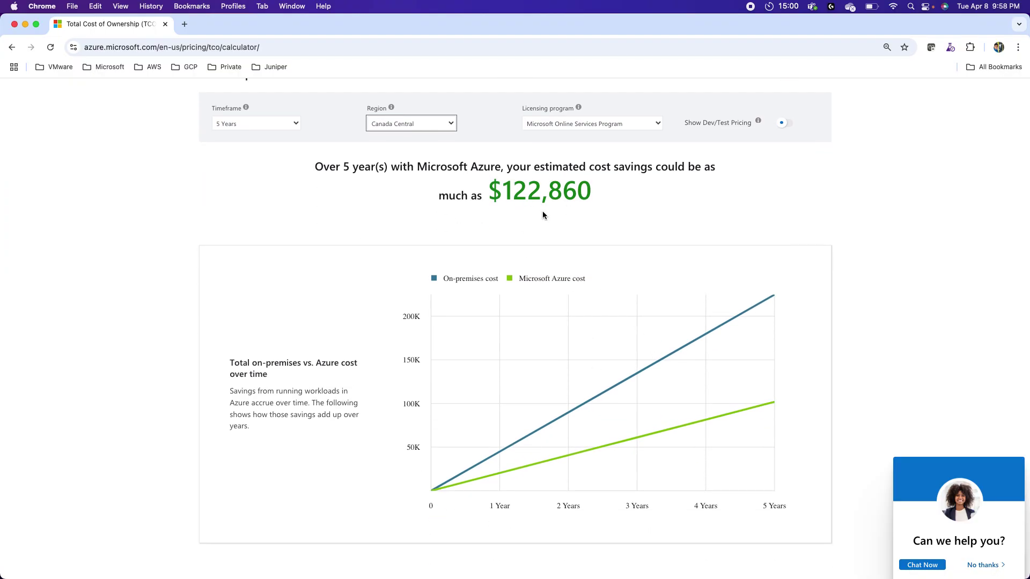
{"action": "scroll", "coordinate": [552, 322], "scroll_direction": "down", "scroll_amount": 5}
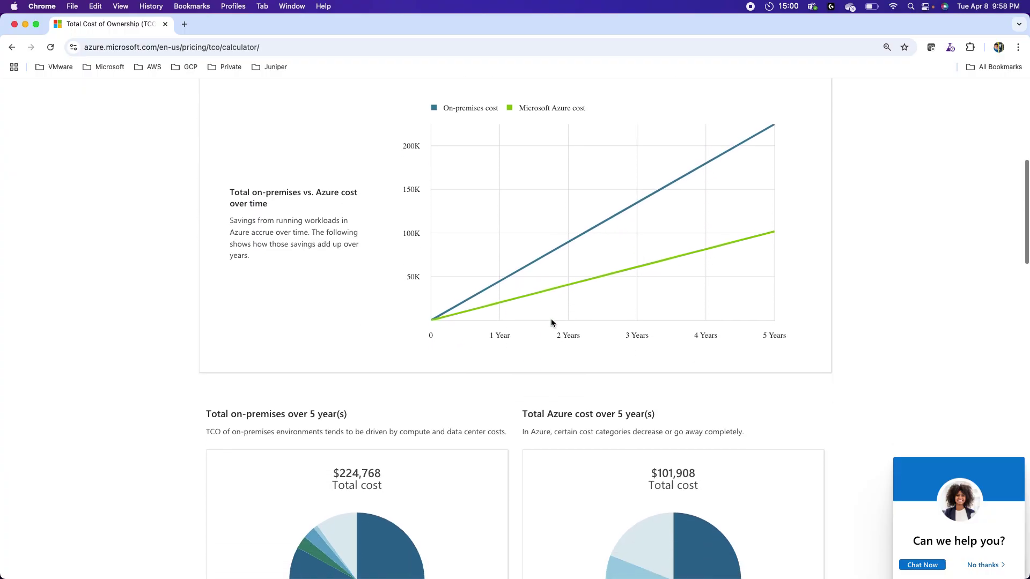
{"action": "scroll", "coordinate": [552, 321], "scroll_direction": "down", "scroll_amount": 3}
{"action": "scroll", "coordinate": [552, 321], "scroll_direction": "down", "scroll_amount": 3}
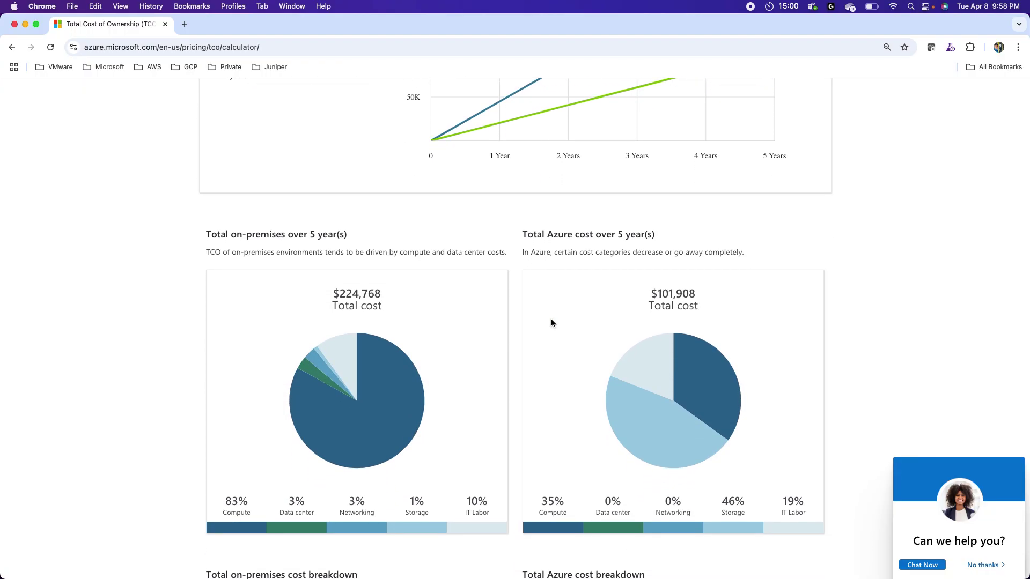
{"action": "scroll", "coordinate": [552, 323], "scroll_direction": "down", "scroll_amount": 4}
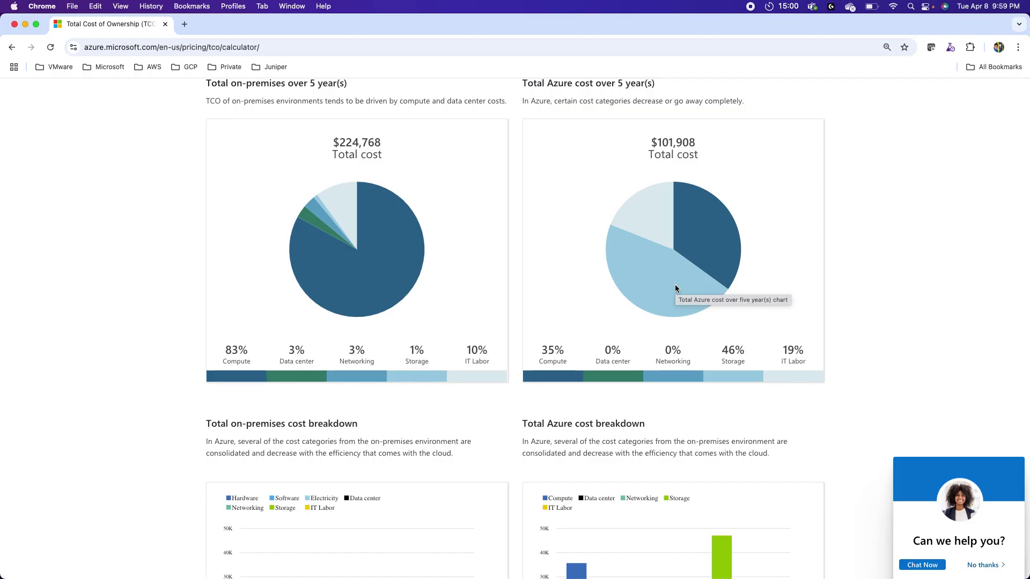
Examine the 5-year on-premises and Azure cost breakdown charts and compare the category costs in both breakdown summaries.
{"action": "scroll", "coordinate": [670, 317], "scroll_direction": "down", "scroll_amount": 2}
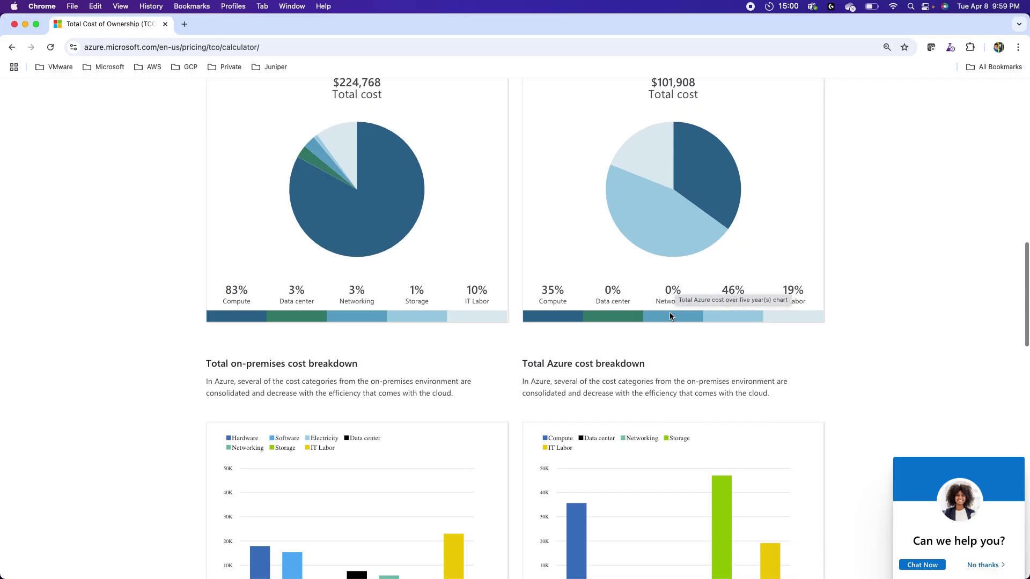
{"action": "scroll", "coordinate": [670, 317], "scroll_direction": "down", "scroll_amount": 1}
{"action": "scroll", "coordinate": [671, 279], "scroll_direction": "down", "scroll_amount": 2}
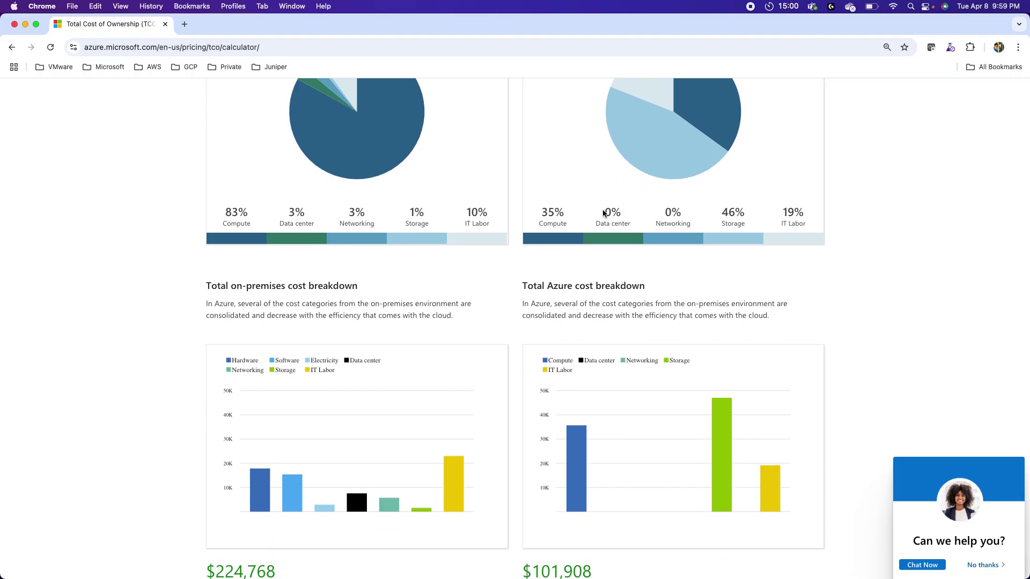
{"action": "scroll", "coordinate": [641, 338], "scroll_direction": "down", "scroll_amount": 2}
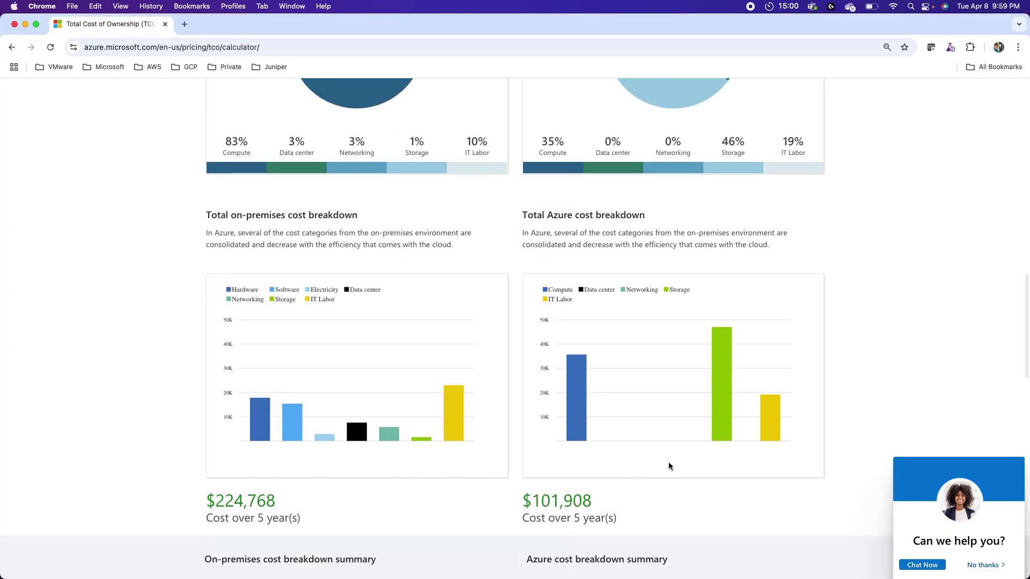
{"action": "scroll", "coordinate": [471, 392], "scroll_direction": "down", "scroll_amount": 10}
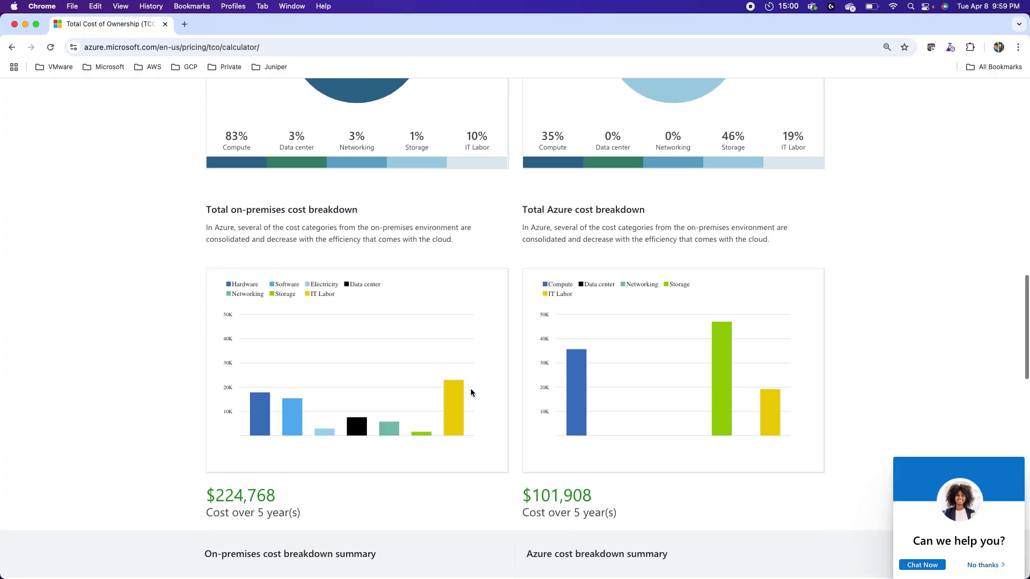
{"action": "scroll", "coordinate": [472, 391], "scroll_direction": "down", "scroll_amount": 2}
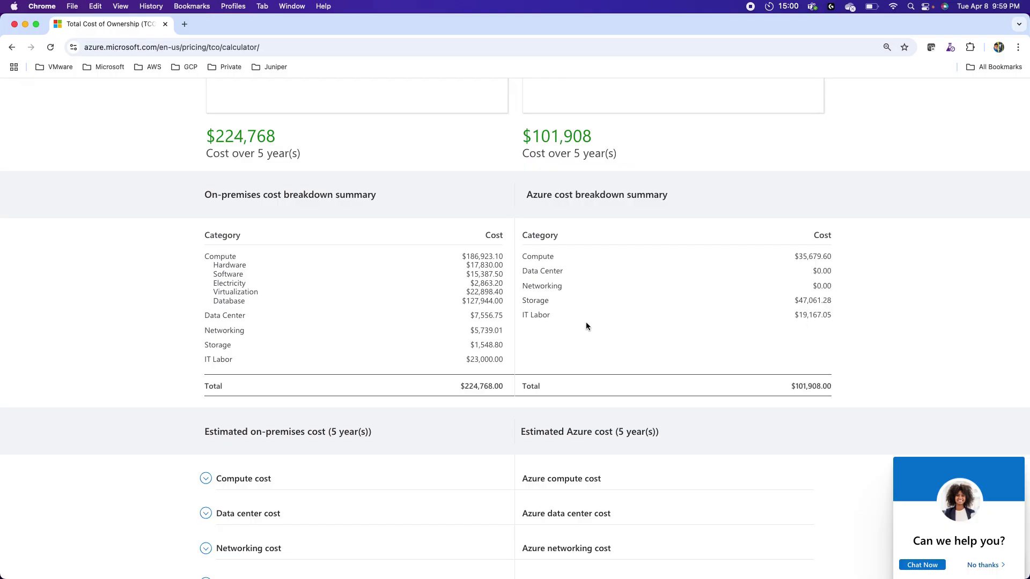
{"action": "scroll", "coordinate": [673, 327], "scroll_direction": "down", "scroll_amount": 1}
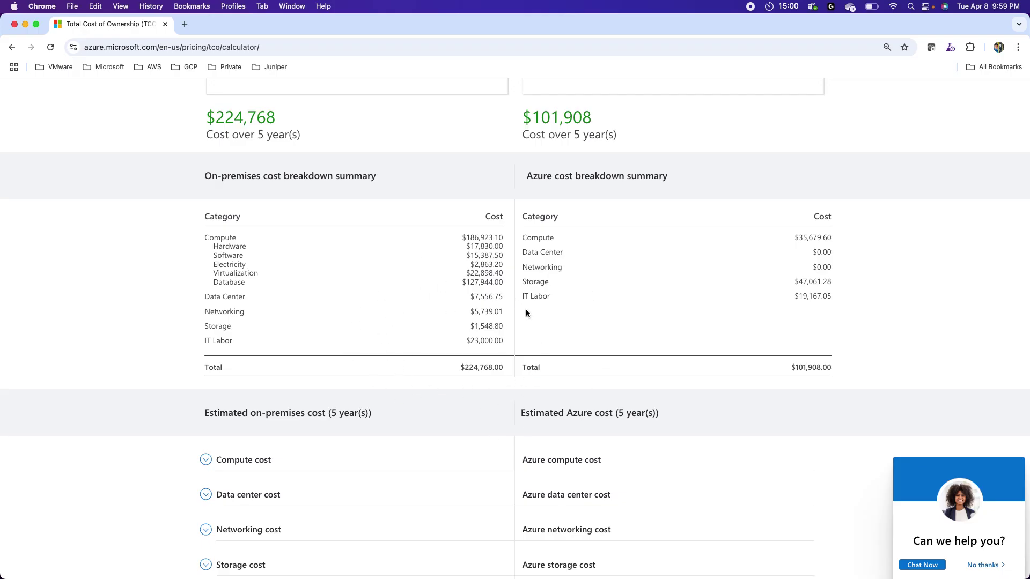
Download the TCO report as a PDF and save it to the Desktop under the suggested file name.
{"action": "scroll", "coordinate": [679, 334], "scroll_direction": "down", "scroll_amount": 7}
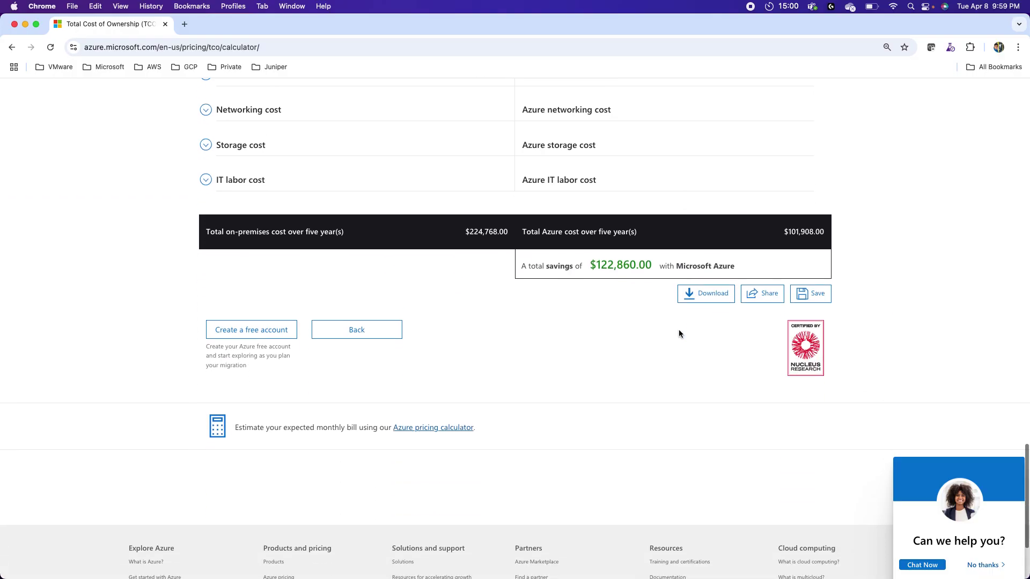
{"action": "left_click", "coordinate": [701, 300]}
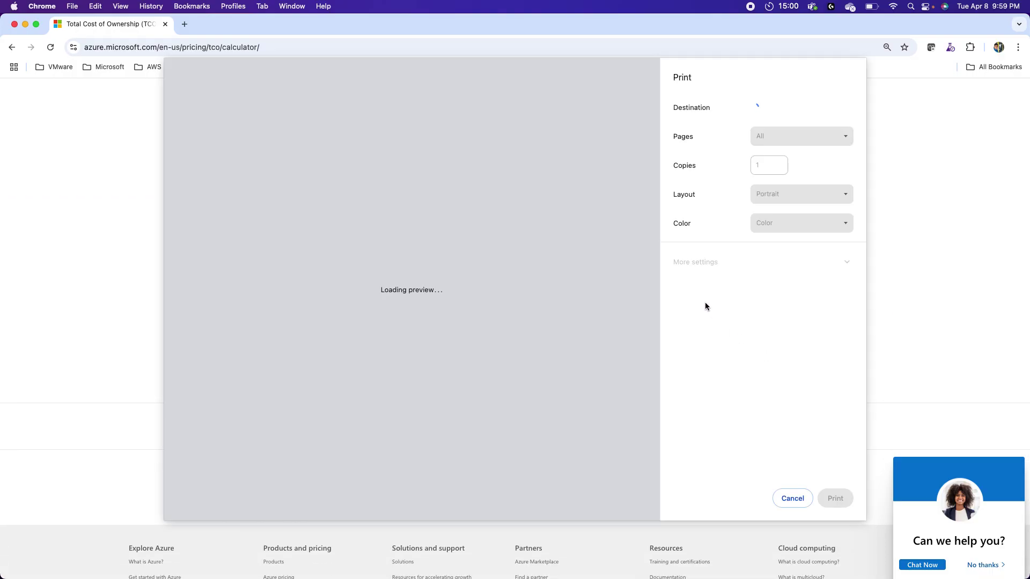
{"action": "left_click", "coordinate": [835, 499]}
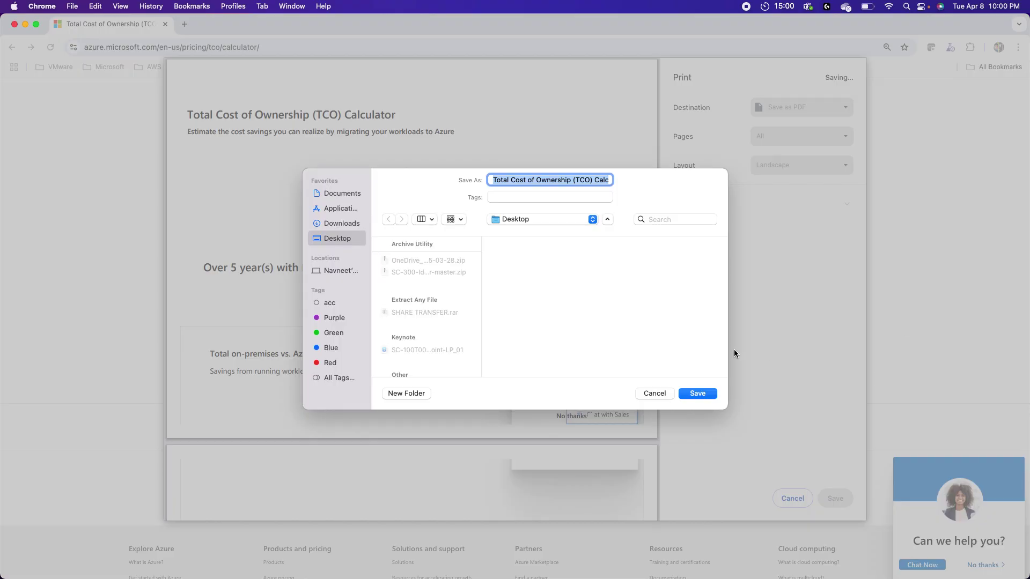
{"action": "left_click", "coordinate": [696, 395]}
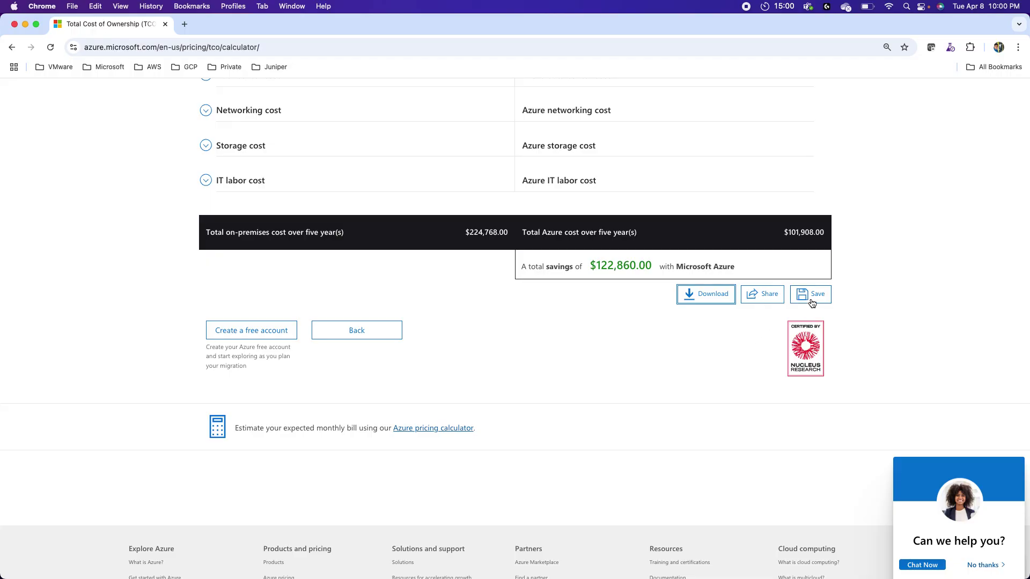
{"action": "scroll", "coordinate": [633, 344], "scroll_direction": "up", "scroll_amount": 2}
{"action": "scroll", "coordinate": [632, 345], "scroll_direction": "up", "scroll_amount": 15}
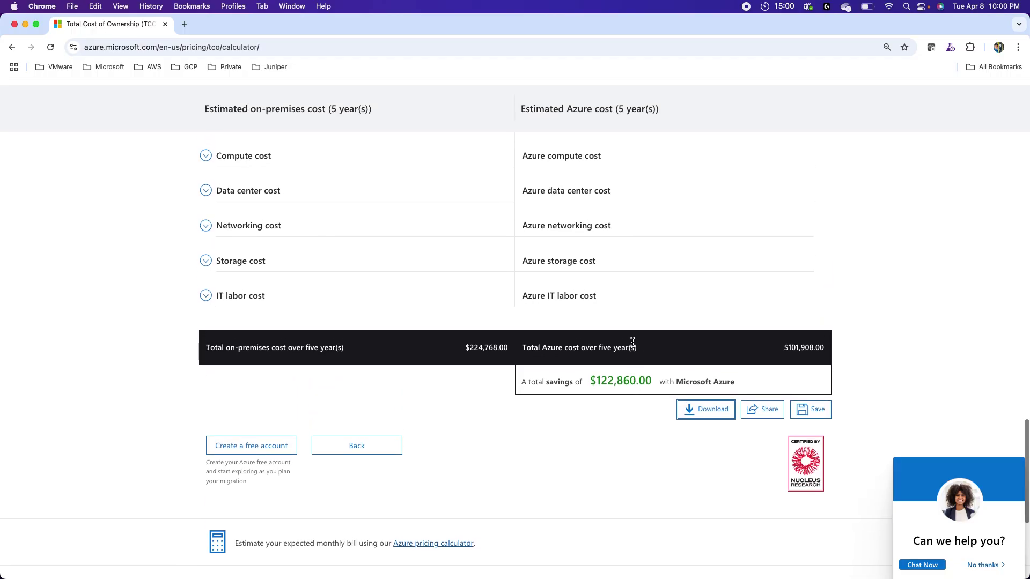
{"action": "scroll", "coordinate": [632, 341], "scroll_direction": "up", "scroll_amount": 15}
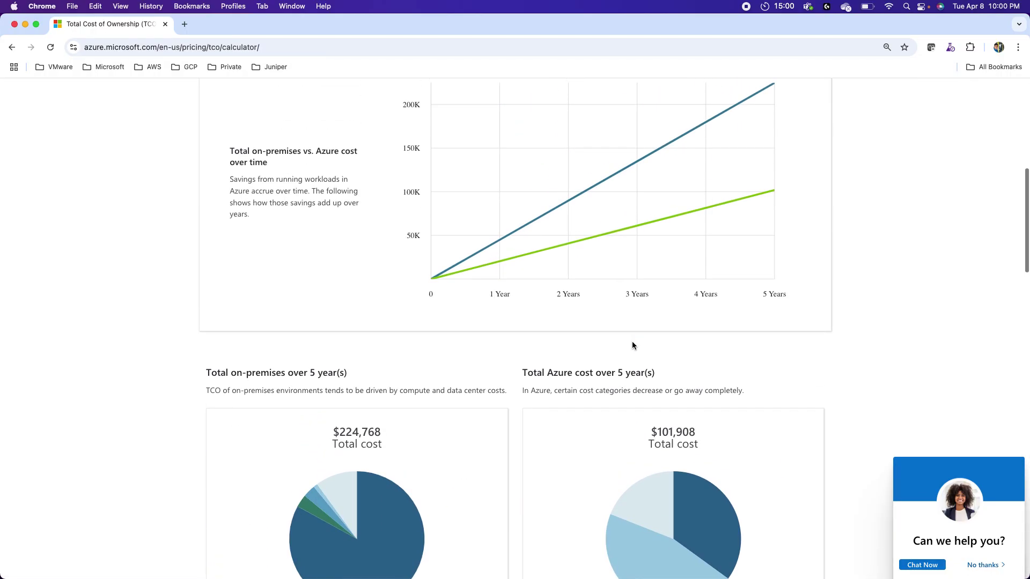